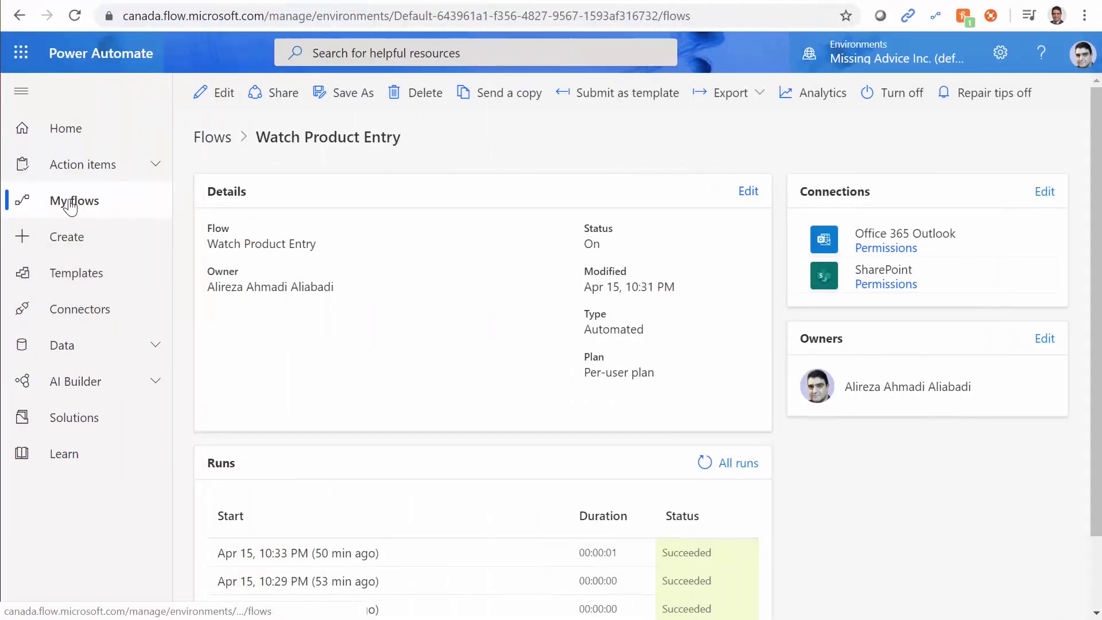
- Open the Watch Product Entry flow for editing and expand its When an item is created trigger
click(71, 206)
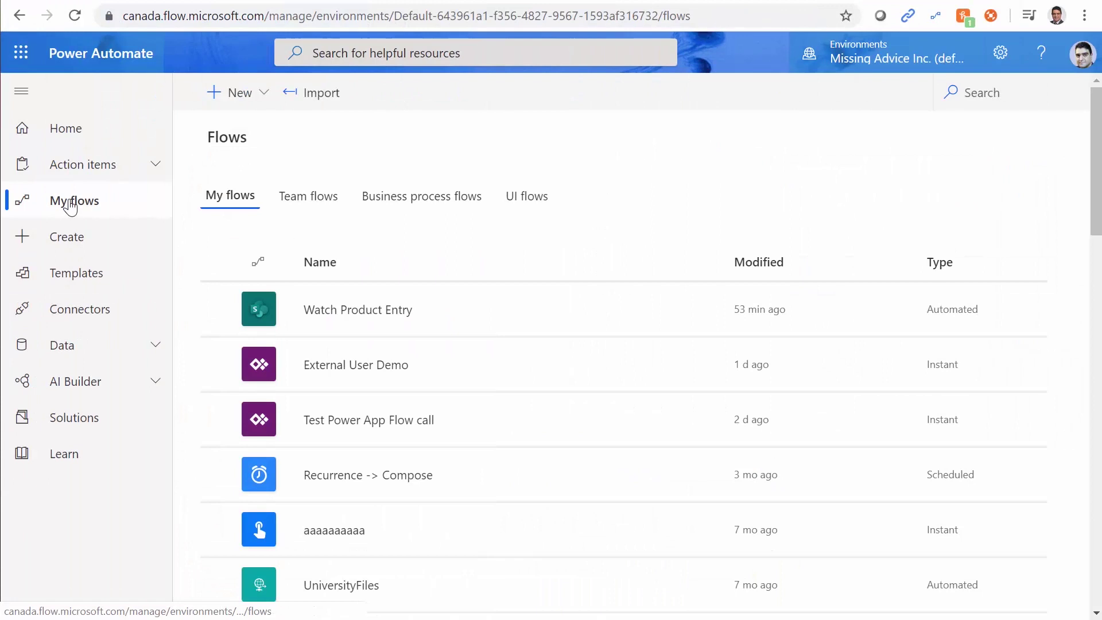
click(355, 310)
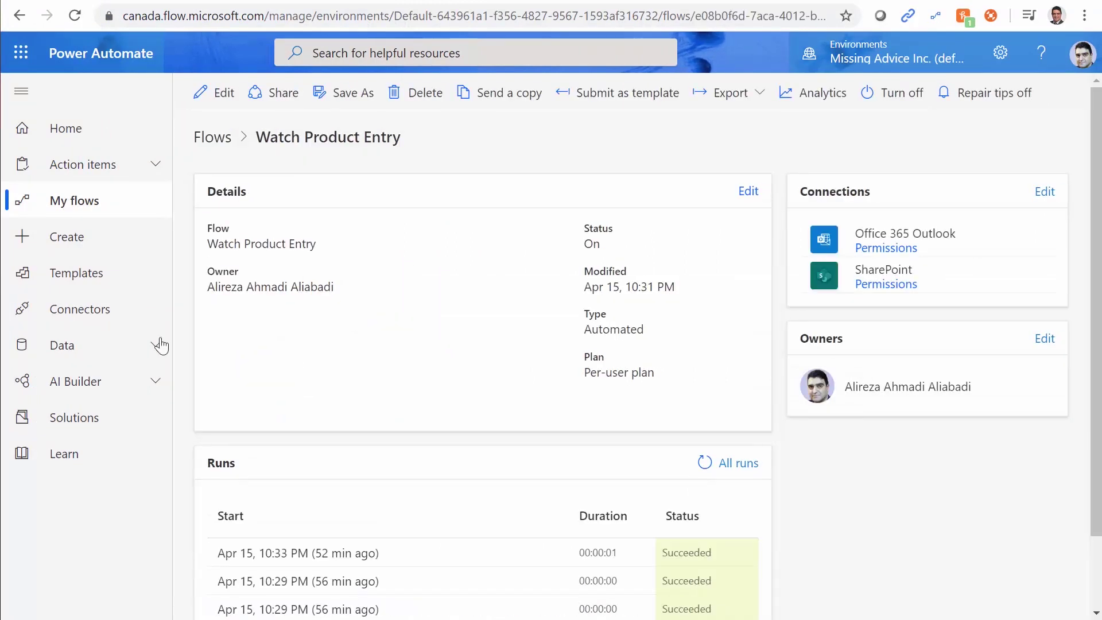
click(217, 107)
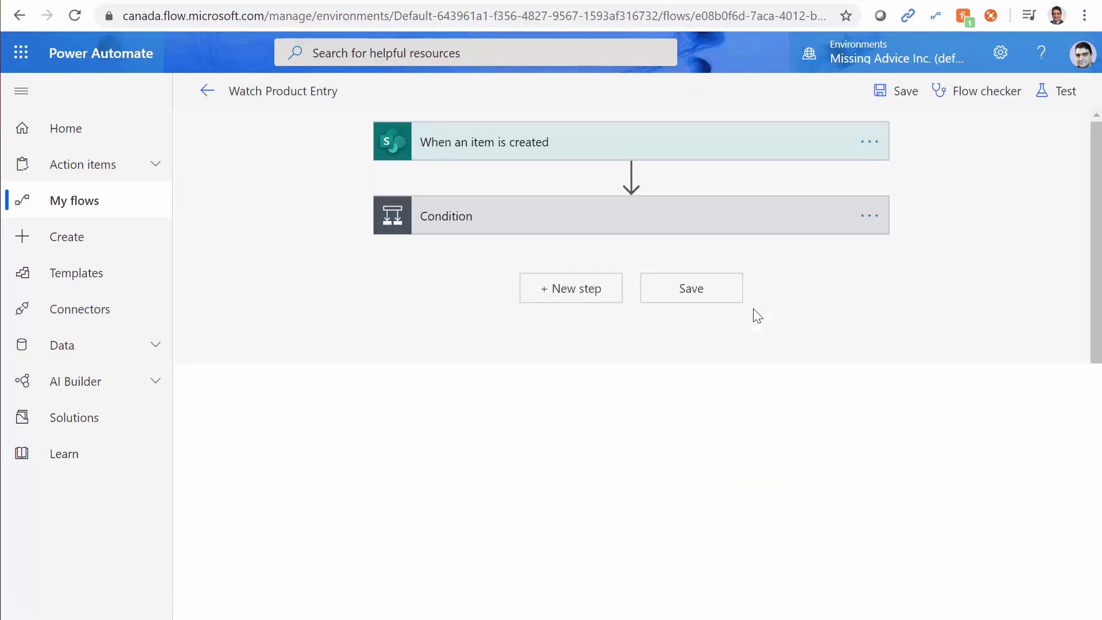
click(605, 153)
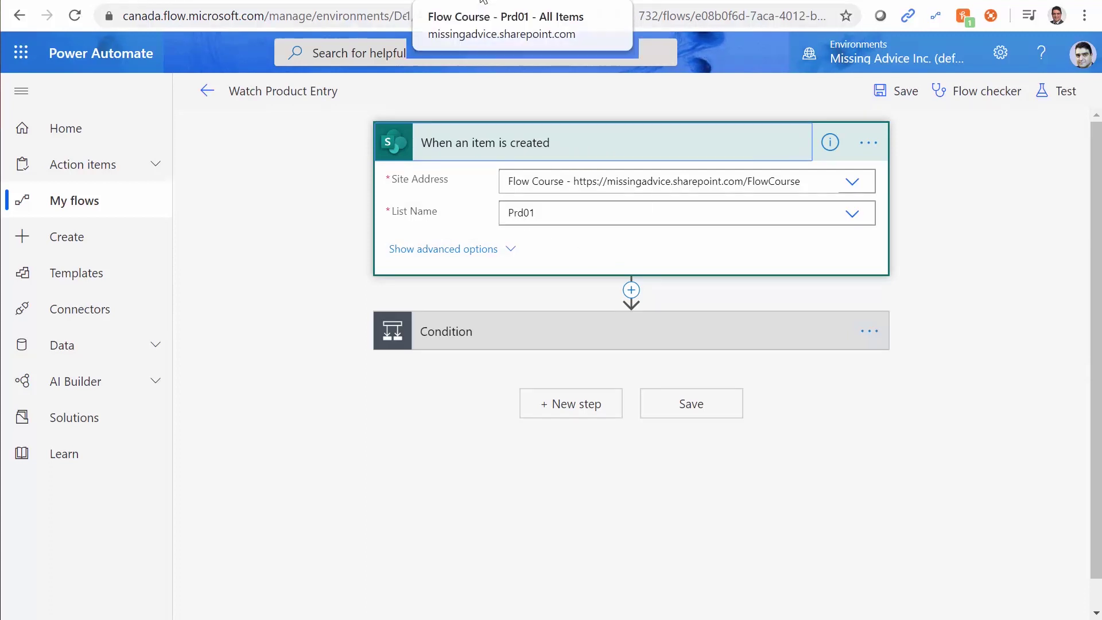
- View the Prd01 list in SharePoint, and expand the flow's Condition in Power Automate to review its rule and branches
click(484, 1)
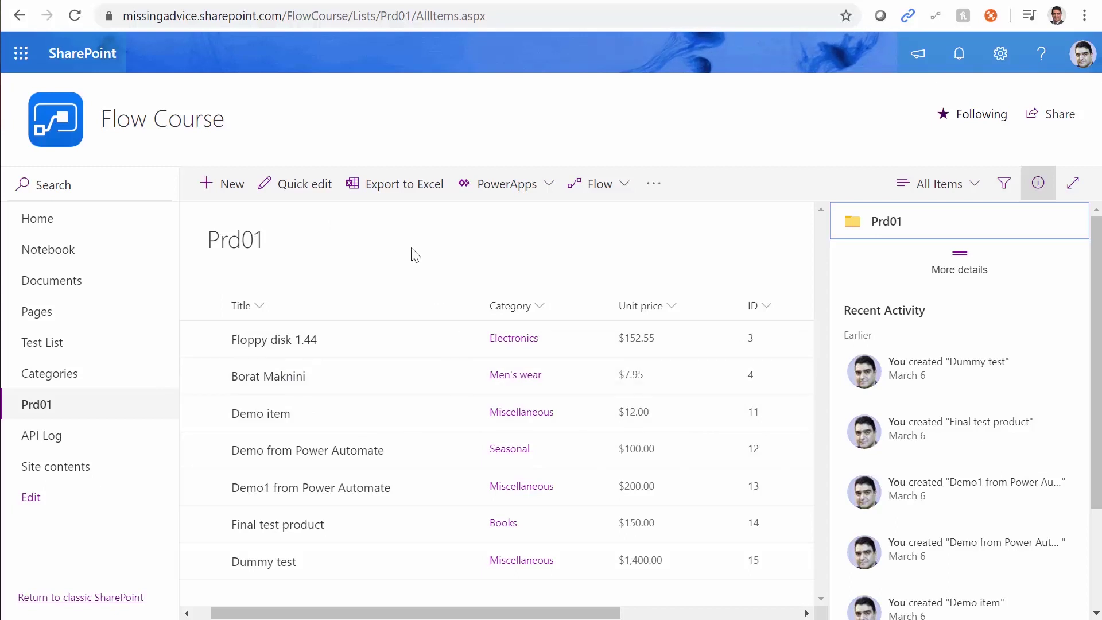
click(128, 2)
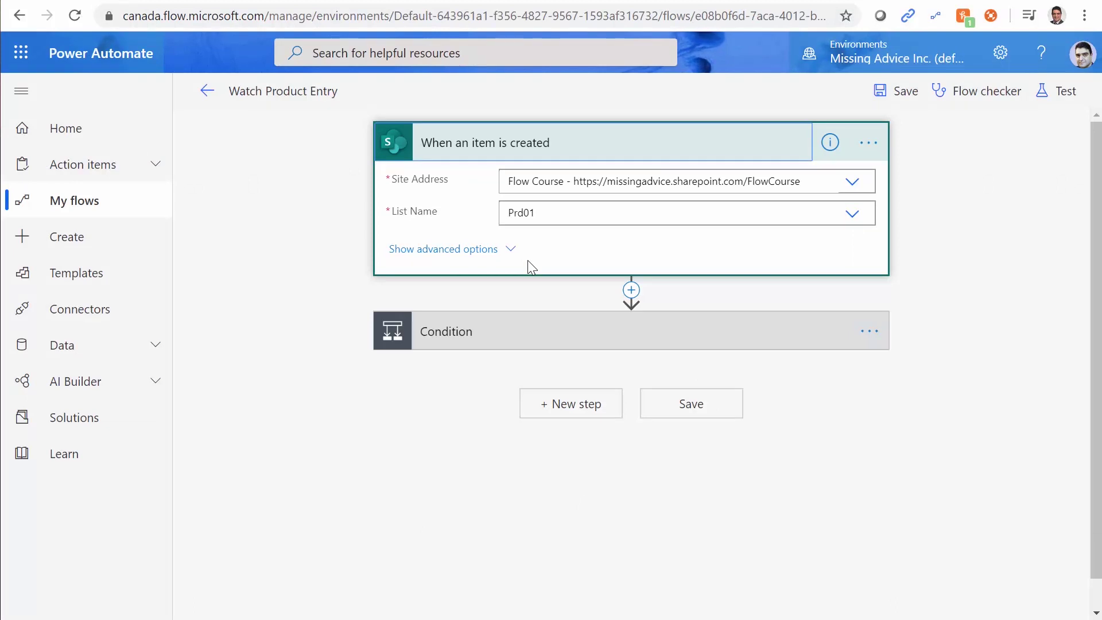
click(515, 337)
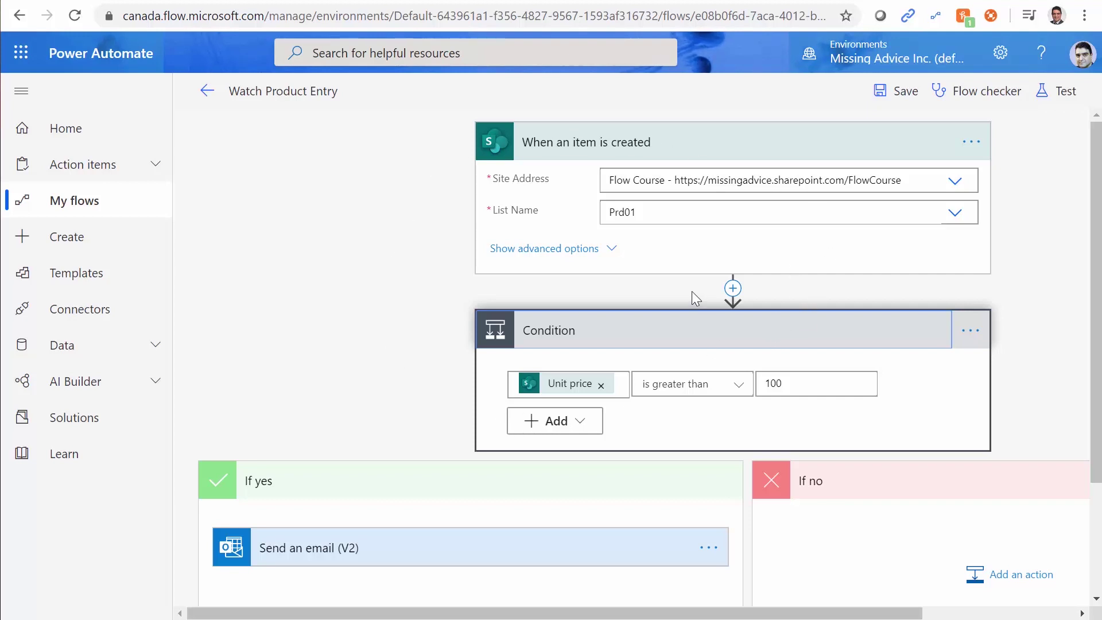
scroll(642, 494, down, 3)
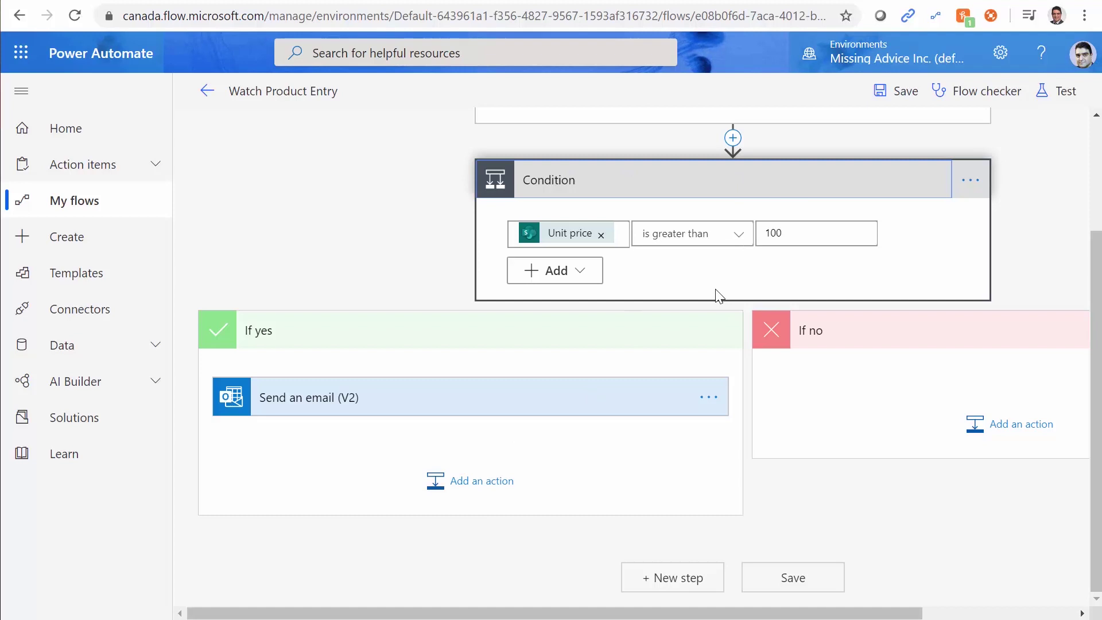
scroll(751, 356, up, 3)
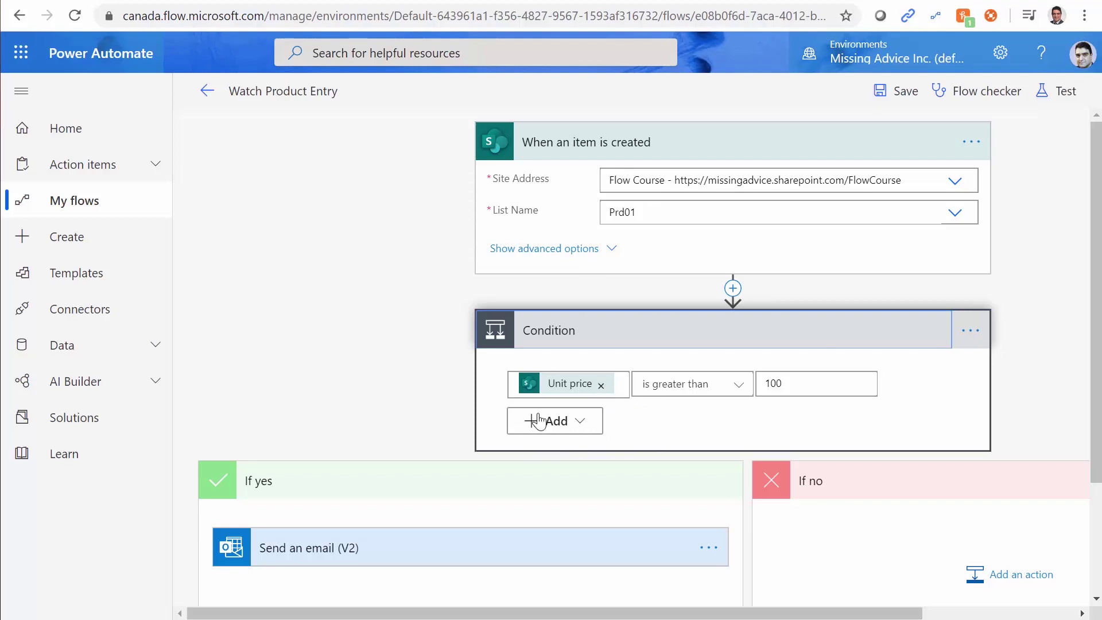
- Add an item to the SharePoint Prd01 list titled "cheap Product test" with category Electronics and unit price 14, and save it
click(505, 2)
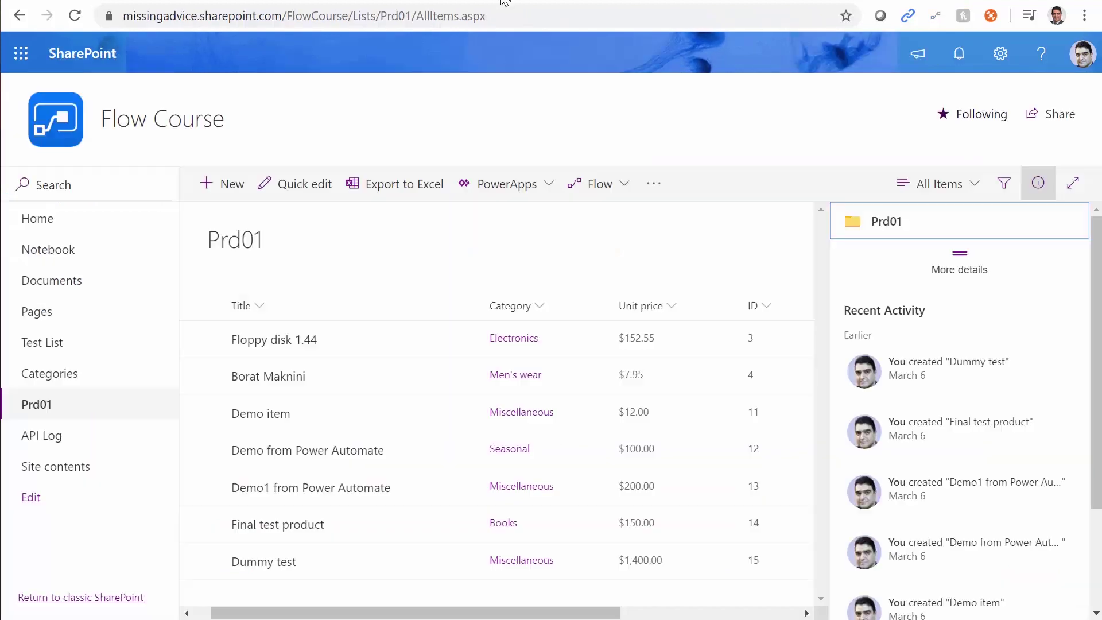
click(226, 189)
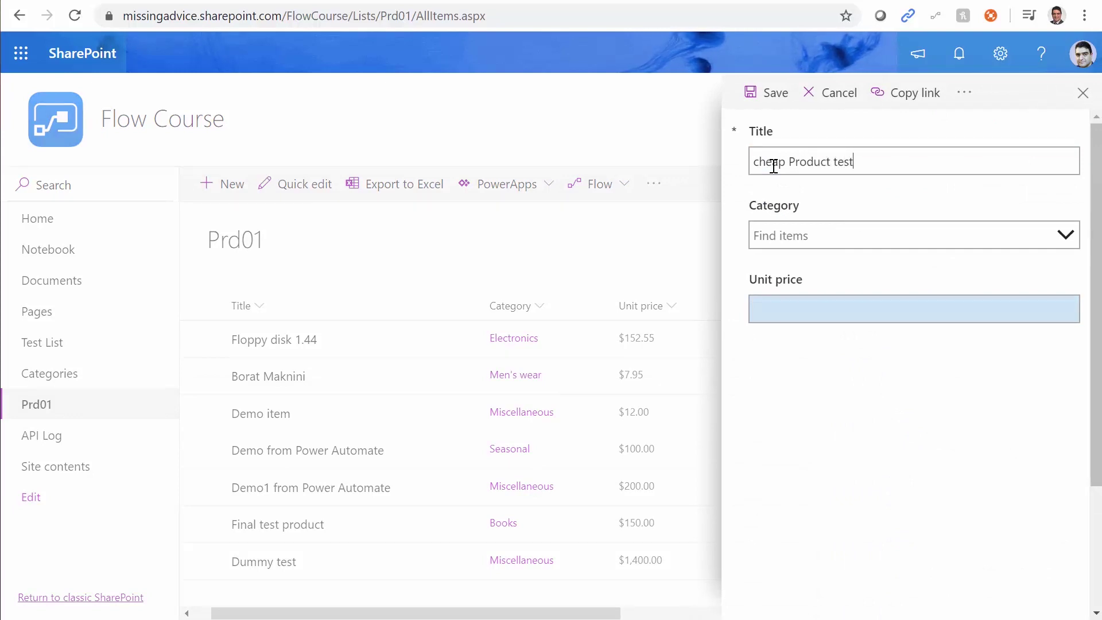
text(cheap Product test)
click(792, 241)
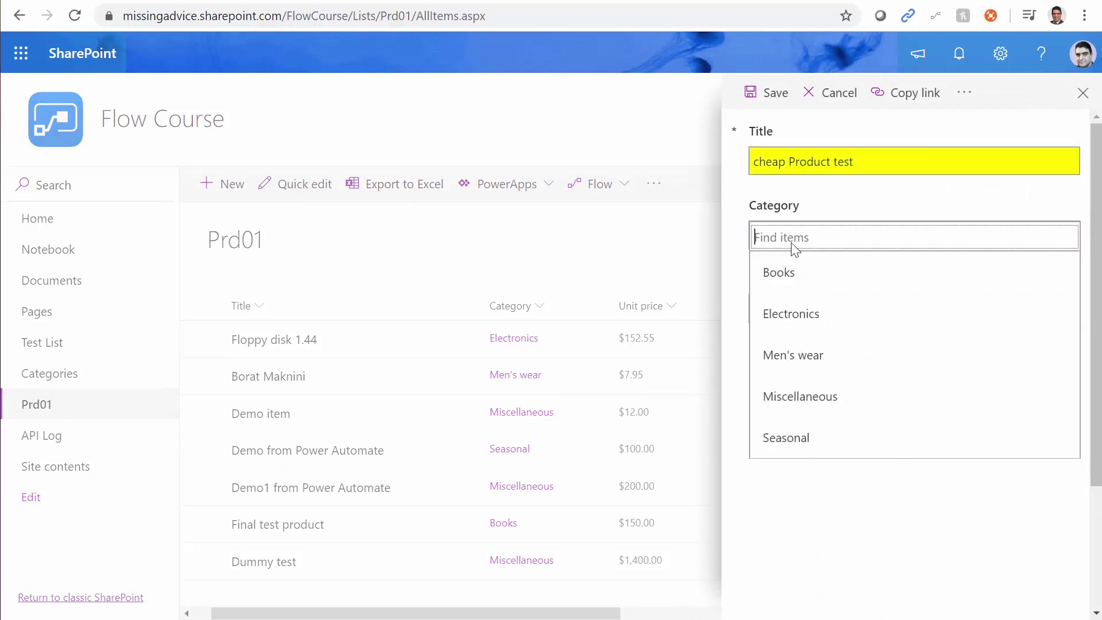
click(797, 321)
click(790, 308)
text(150)
key(BackSpace)
key(BackSpace)
text(4)
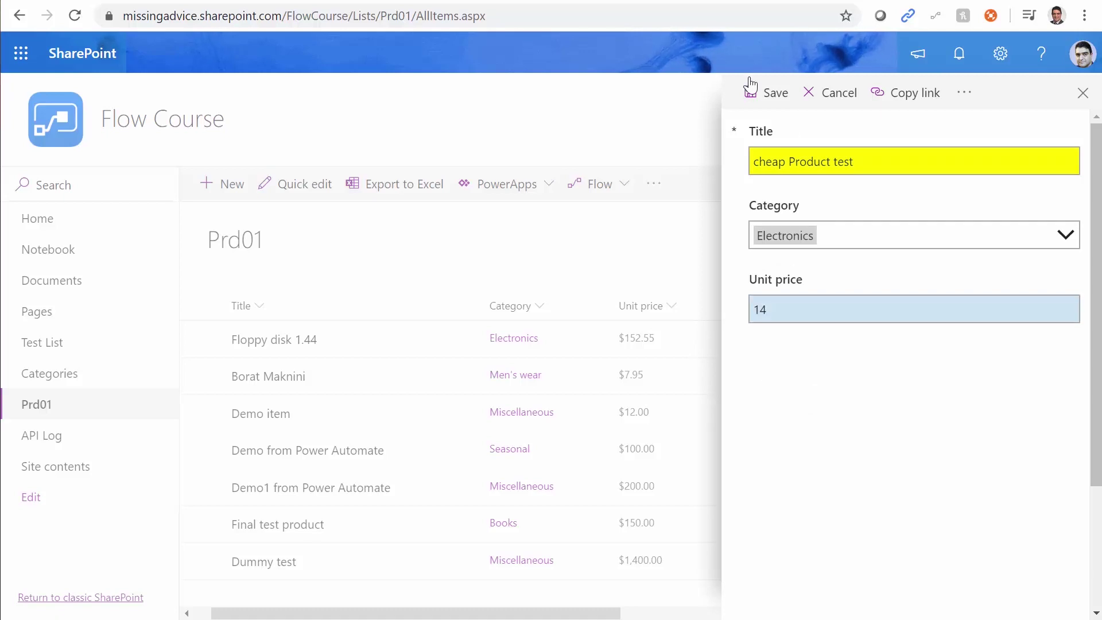
click(752, 92)
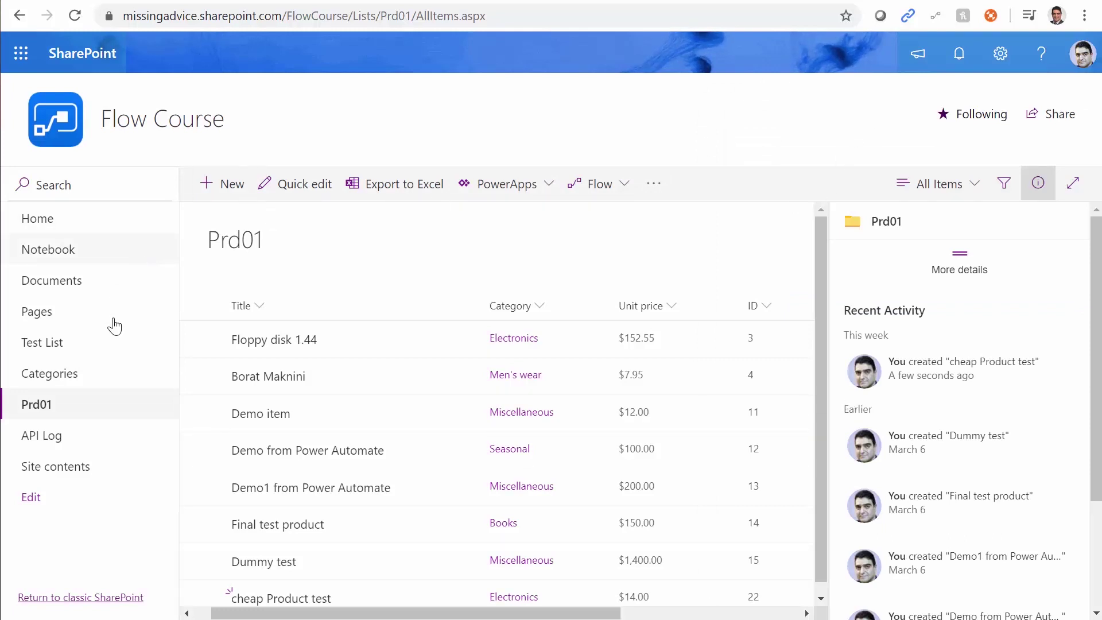
- Add an item to the Prd01 list titled "Expensive product" with category Electronics and unit price 5000, and save it
click(235, 192)
click(807, 167)
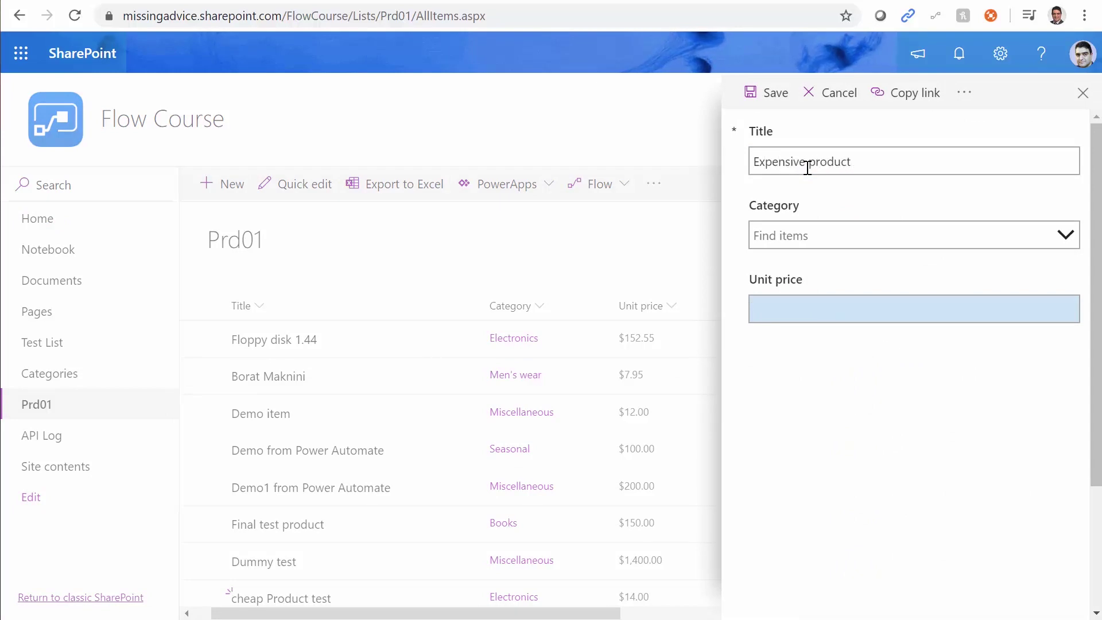
click(810, 243)
click(793, 329)
click(790, 310)
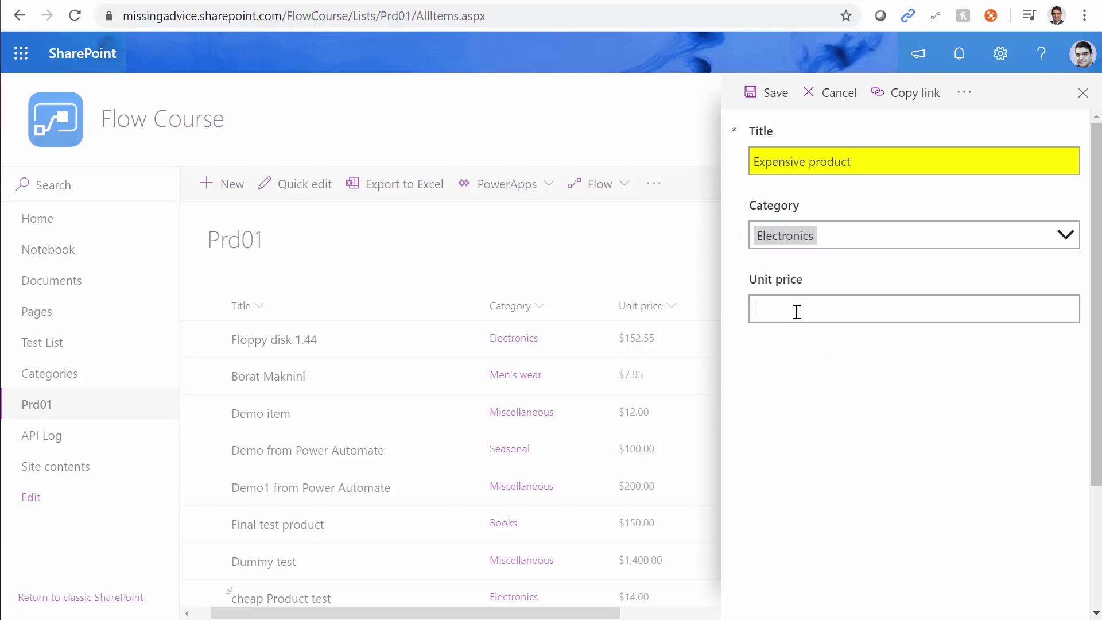
text(5000)
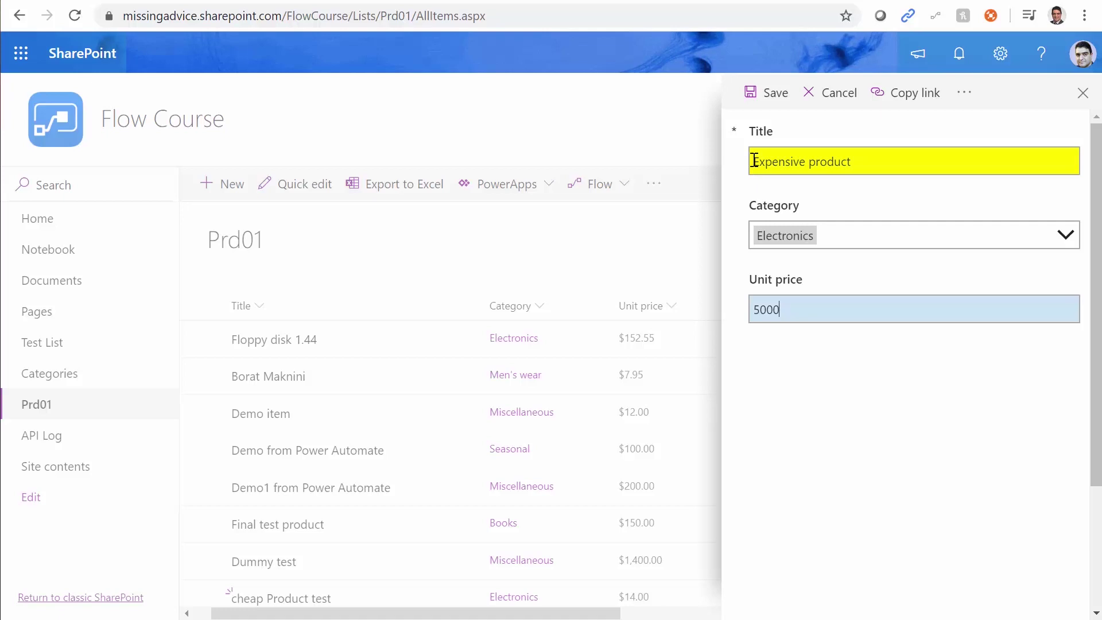
click(770, 109)
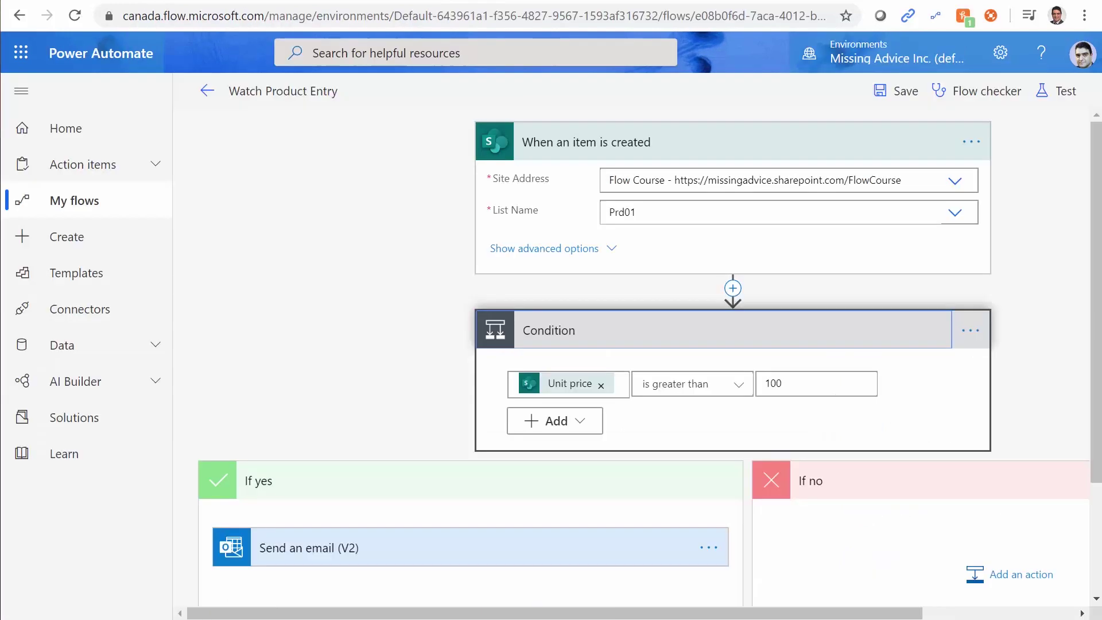
- Open the details of the Watch Product Entry flow in Power Automate and refresh its run history
click(94, 201)
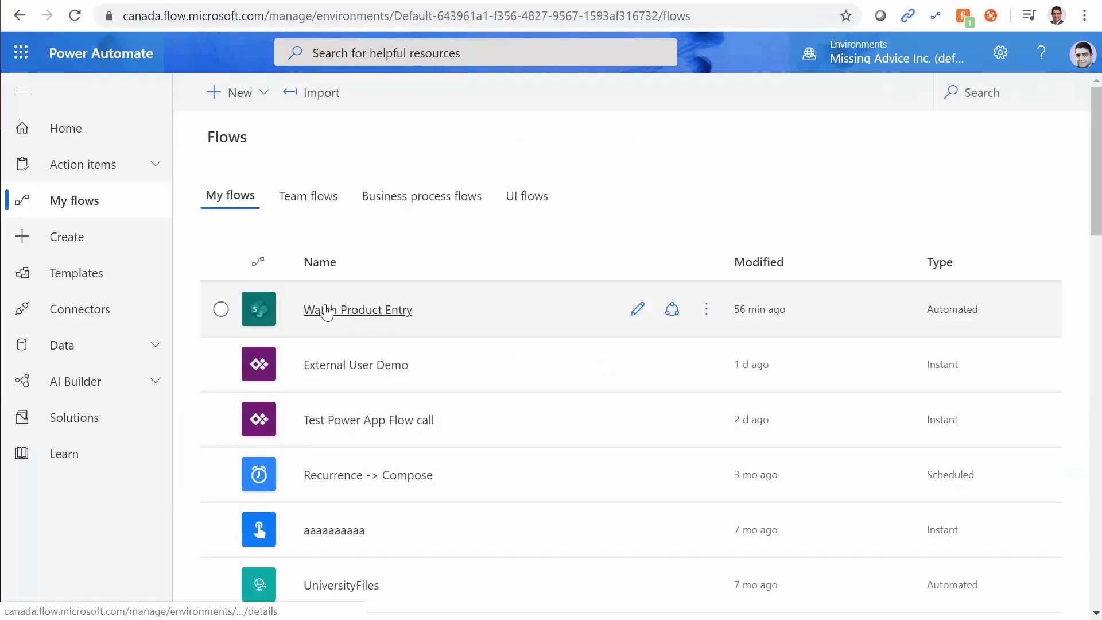
click(327, 311)
scroll(848, 557, down, 2)
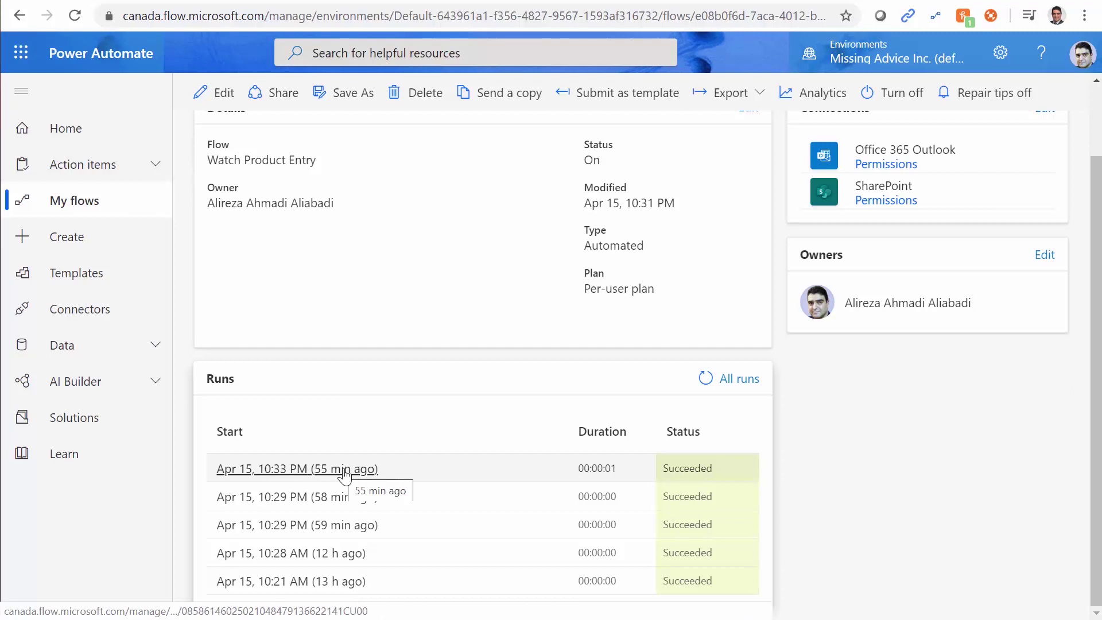
click(705, 378)
scroll(800, 546, down, 2)
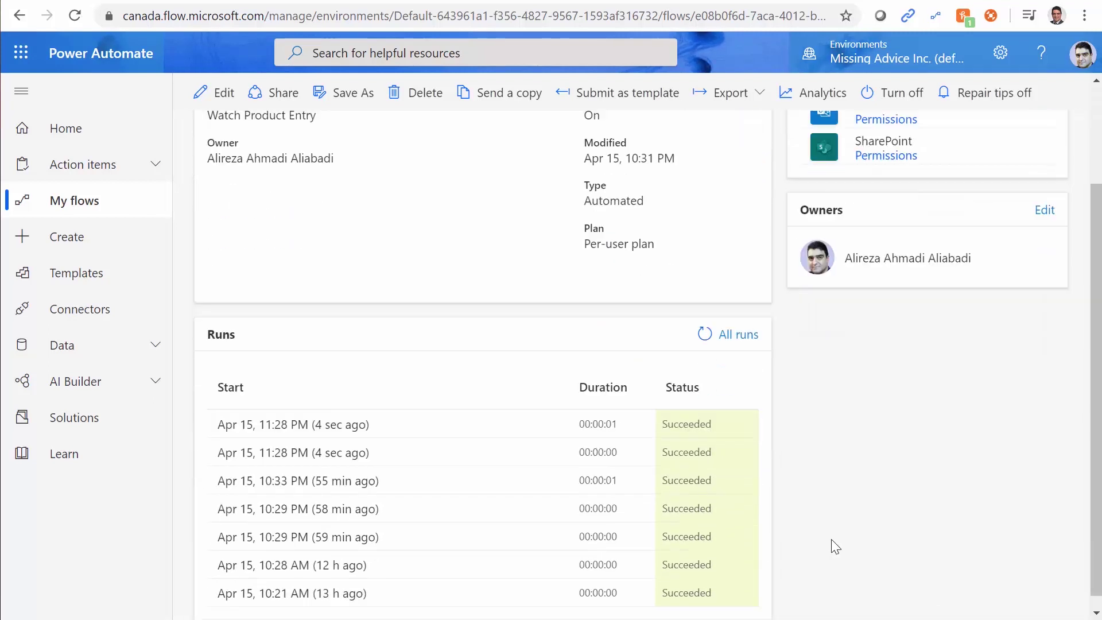
- Open the second most recent run and inspect the trigger's unit price output and the Condition's expression result
click(295, 444)
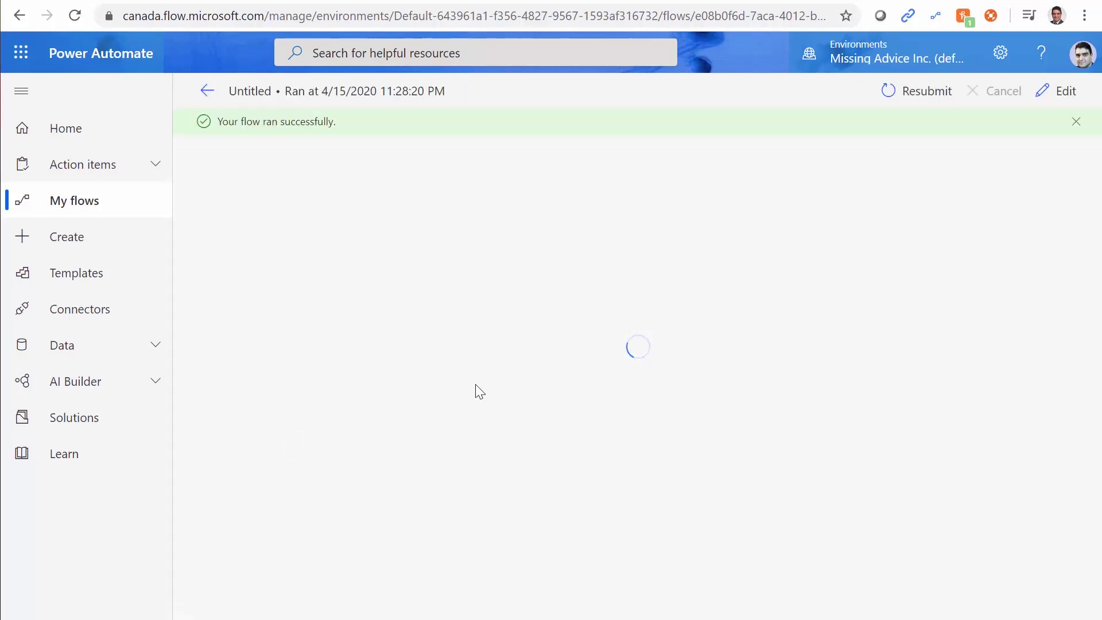
click(700, 194)
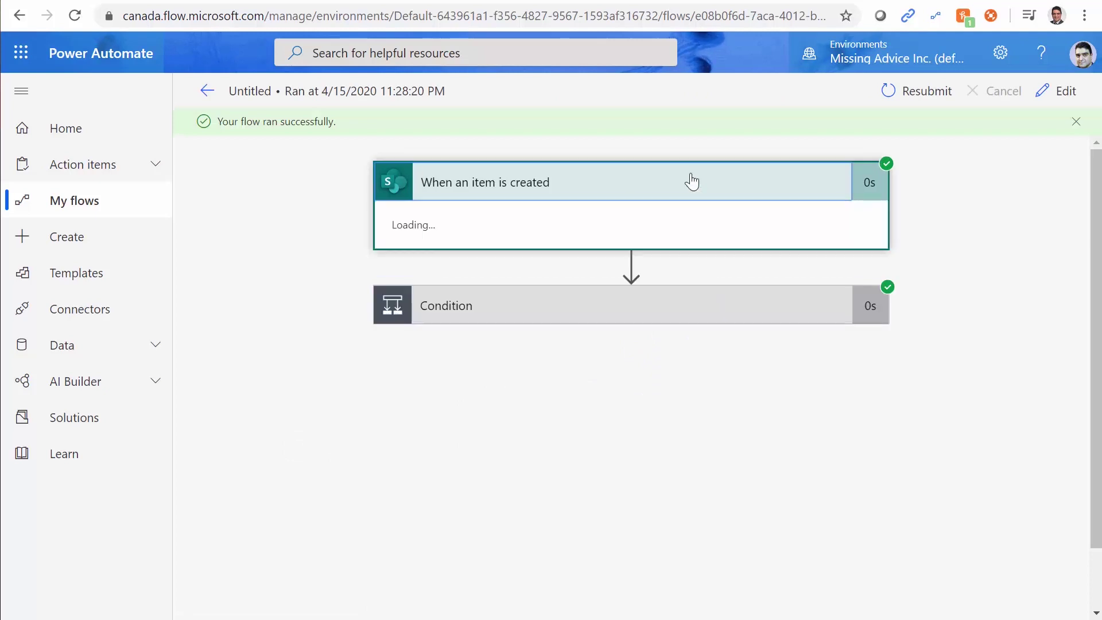
scroll(648, 349, down, 10)
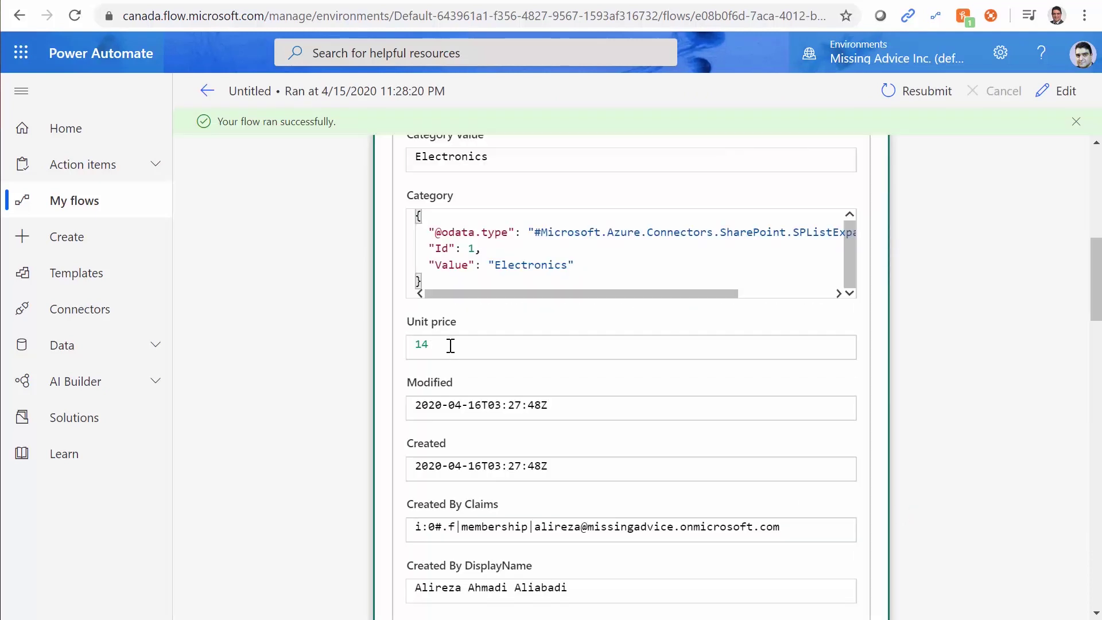
scroll(566, 419, up, 10)
click(603, 192)
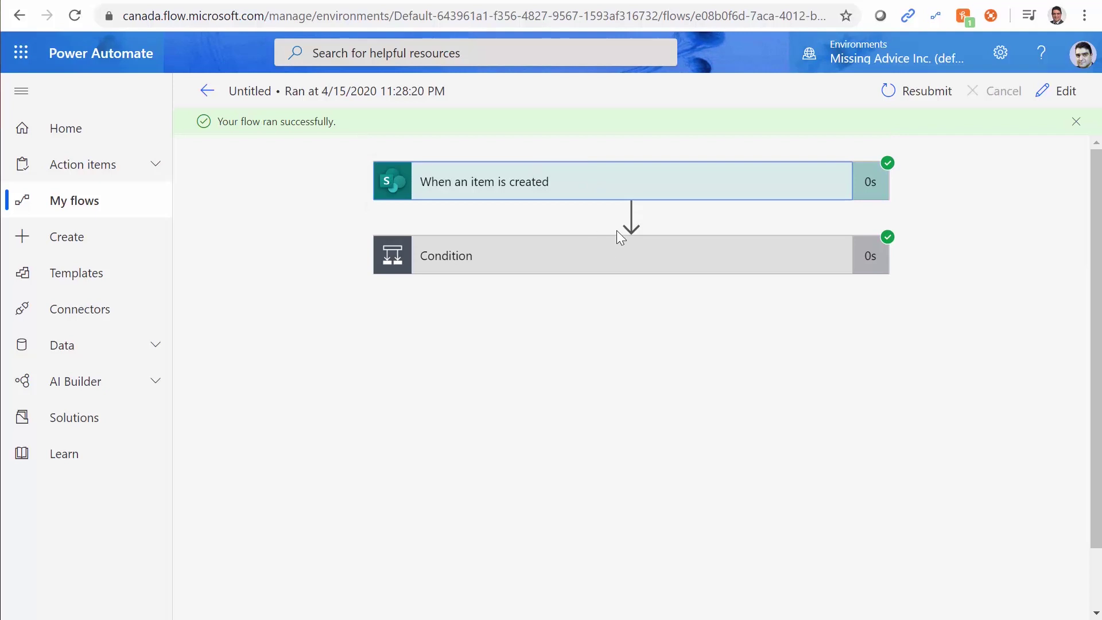
click(621, 261)
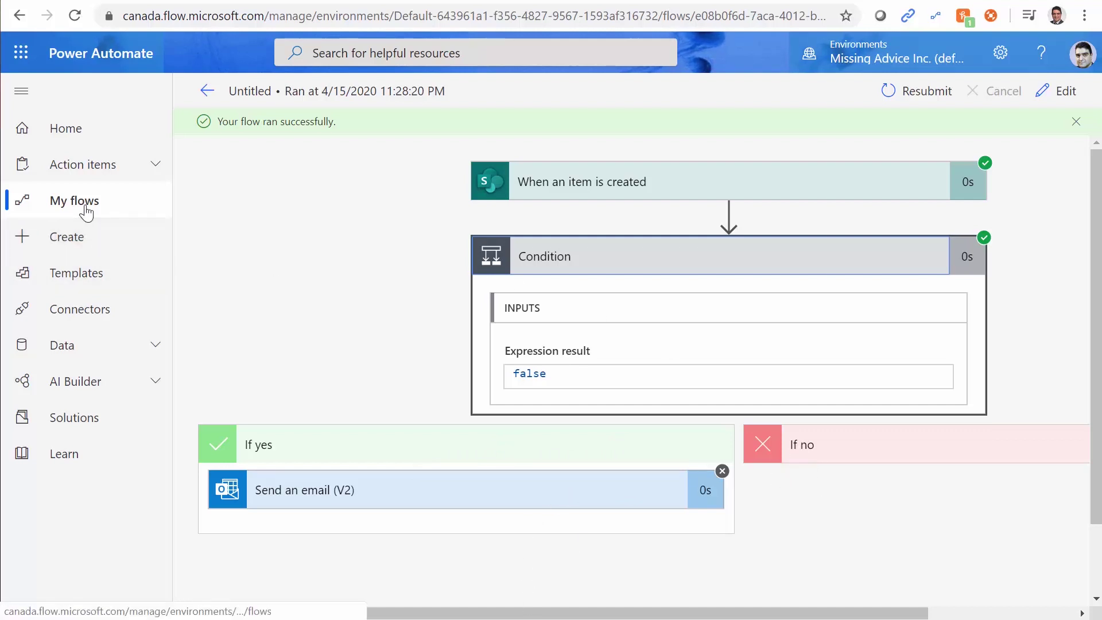
- Return to the flow details, open the most recent run, and expand its Condition to check the expression result
click(207, 91)
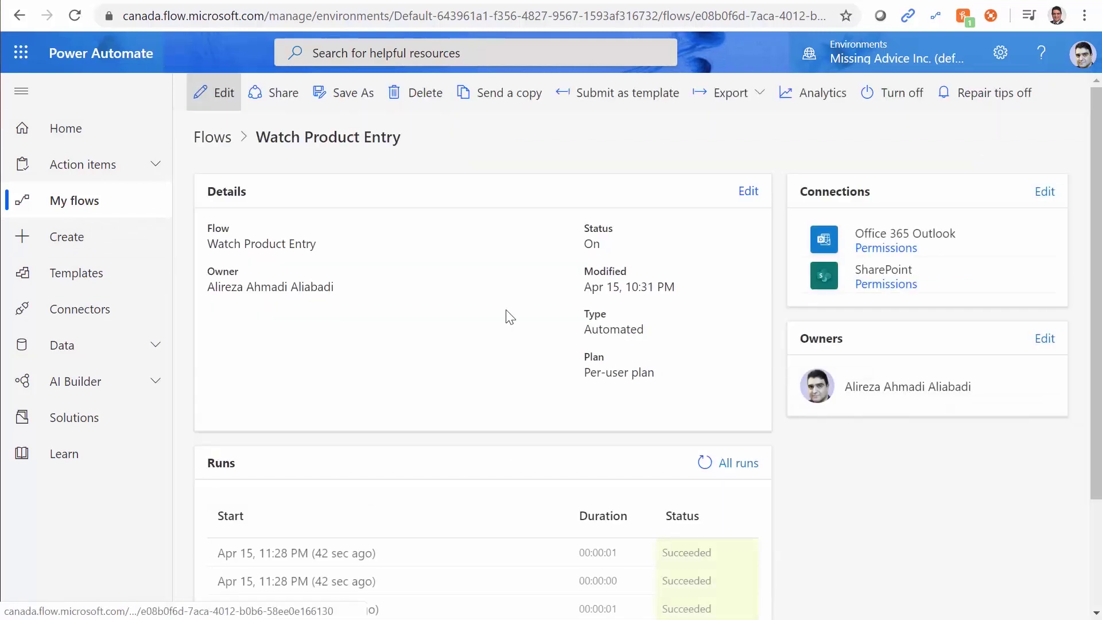
click(353, 553)
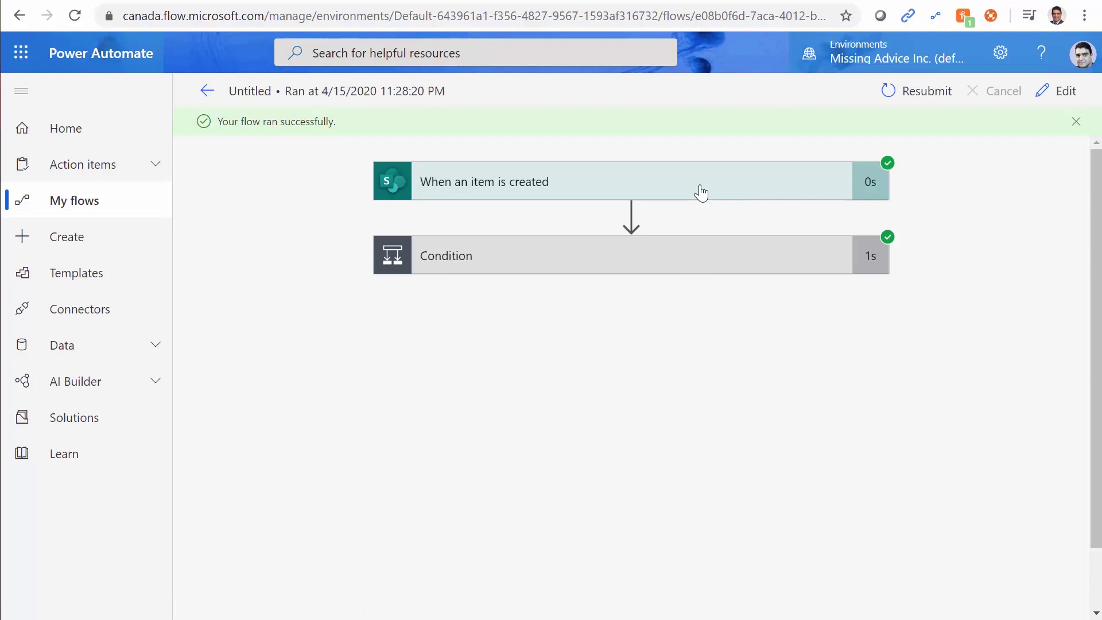
click(627, 254)
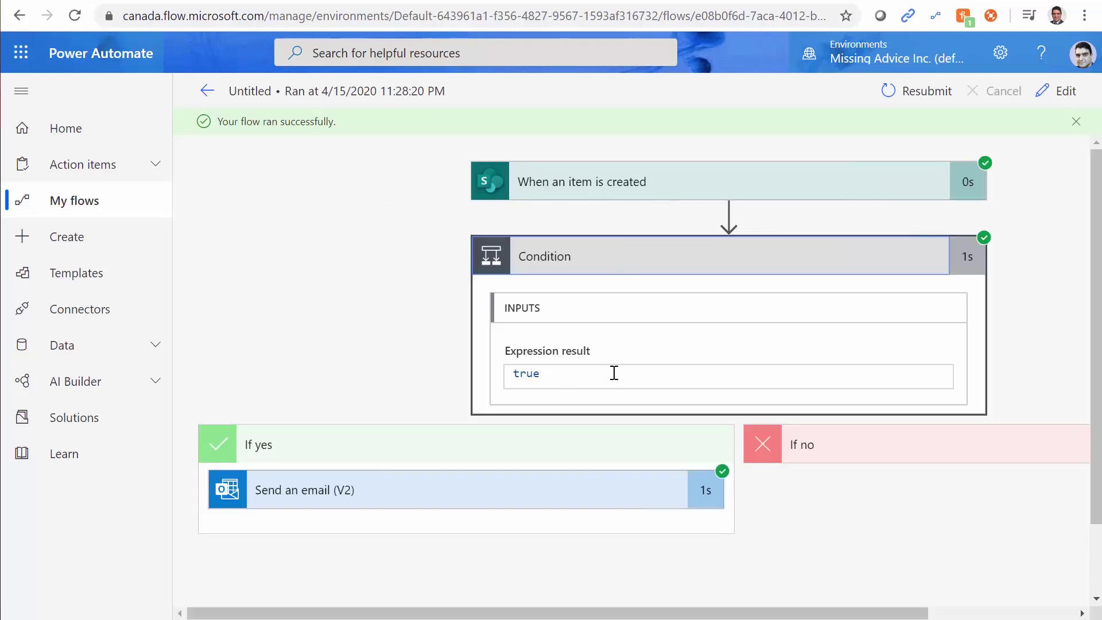
- Examine the trigger's outputs in this run, including the product title and unit price, and collapse the trigger
click(657, 180)
scroll(870, 383, down, 5)
scroll(654, 224, up, 5)
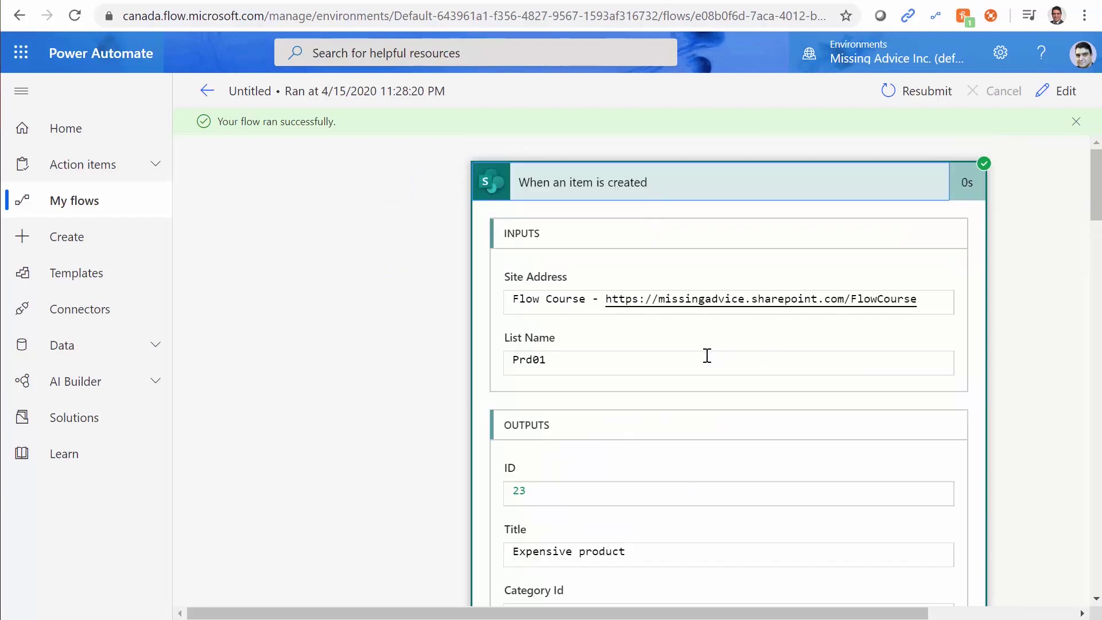
scroll(707, 356, down, 7)
drag(514, 432, 570, 426)
scroll(573, 485, down, 10)
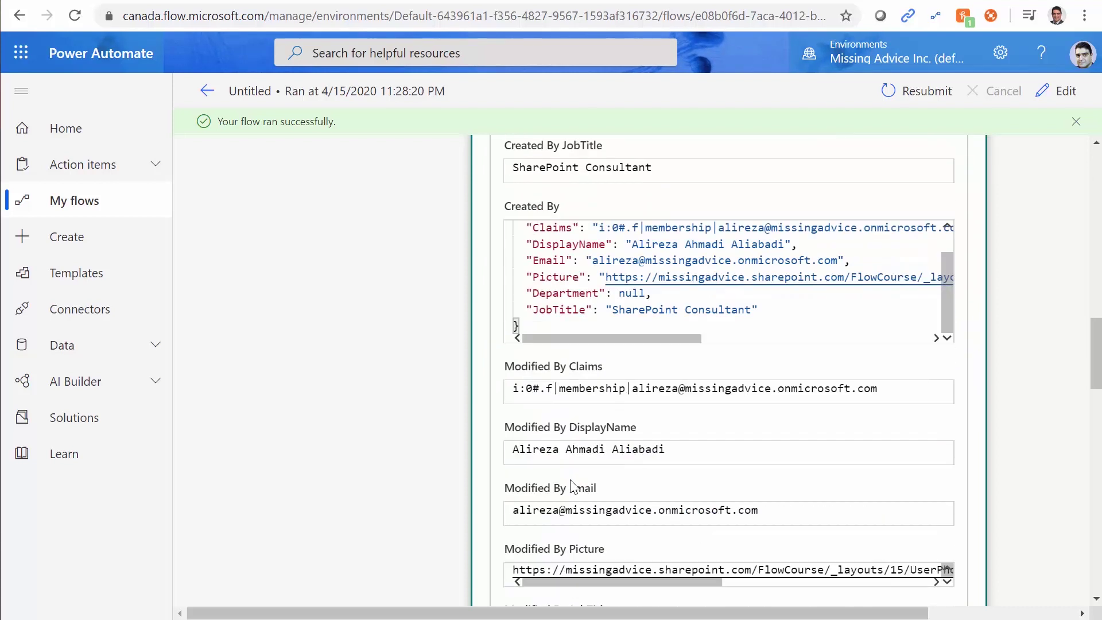
scroll(573, 485, up, 15)
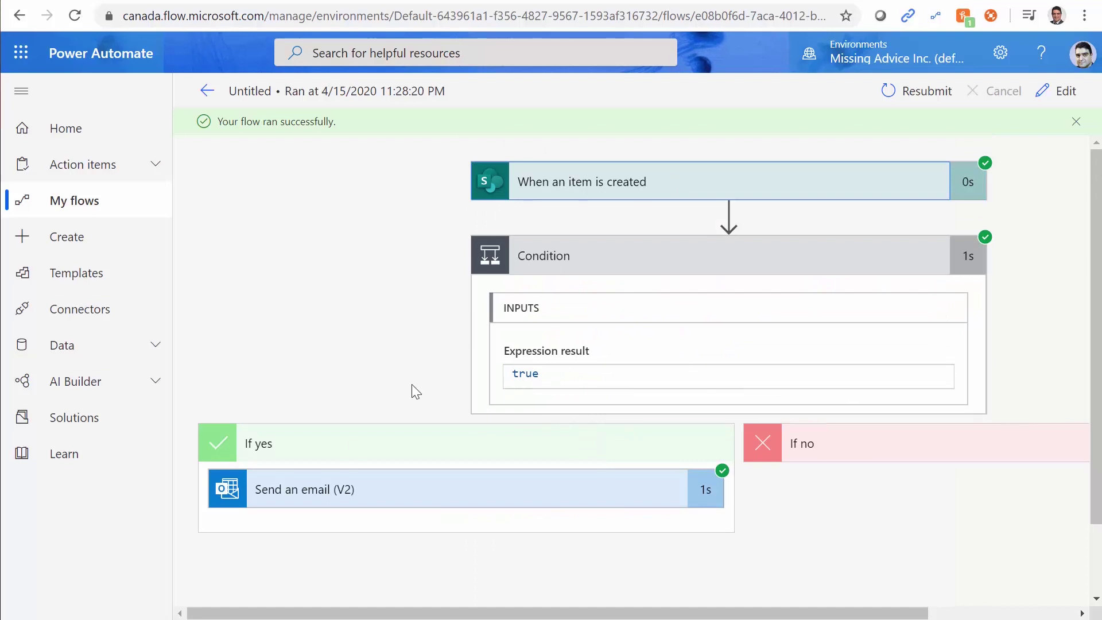
- Inspect the inputs of the Send an email (V2) action, and open the "Expensive product entry" message in the Outlook inbox
click(386, 496)
scroll(615, 554, down, 4)
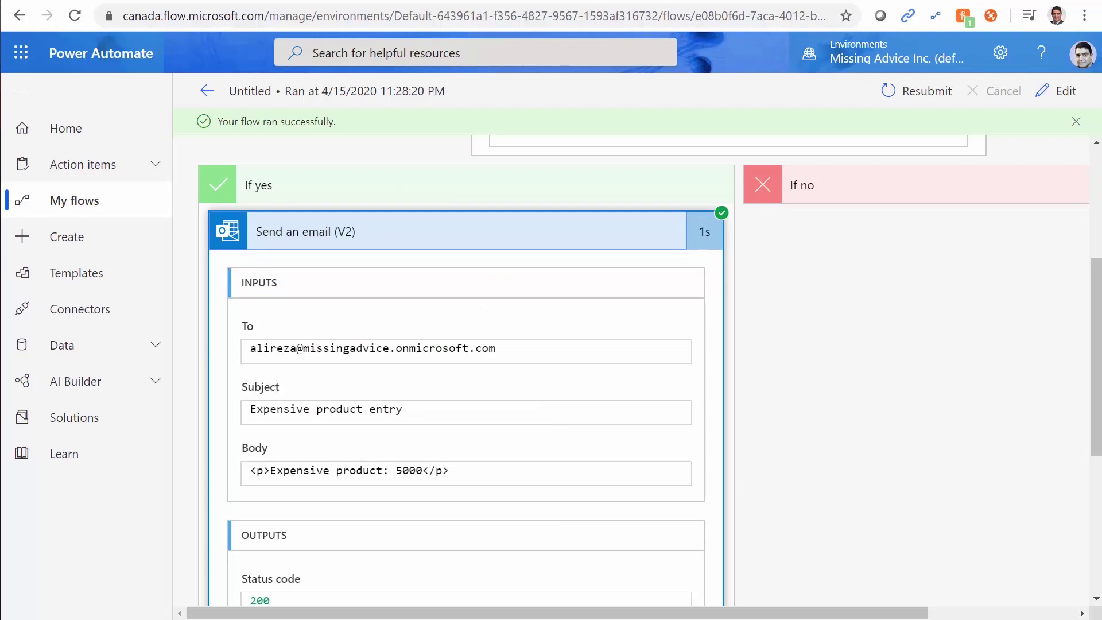
click(288, 1)
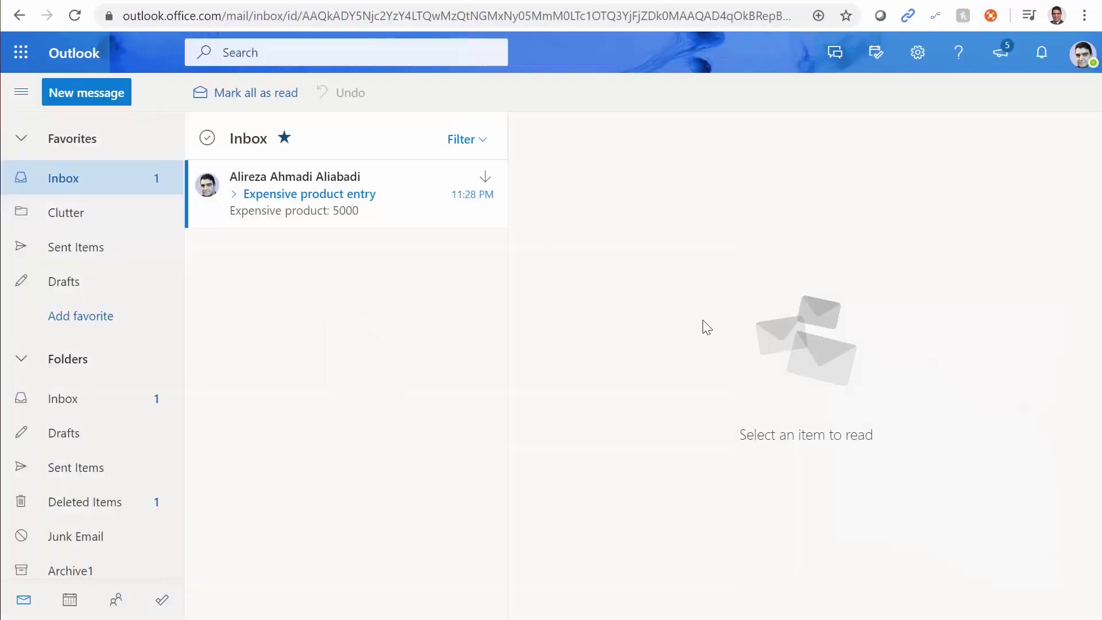
click(255, 187)
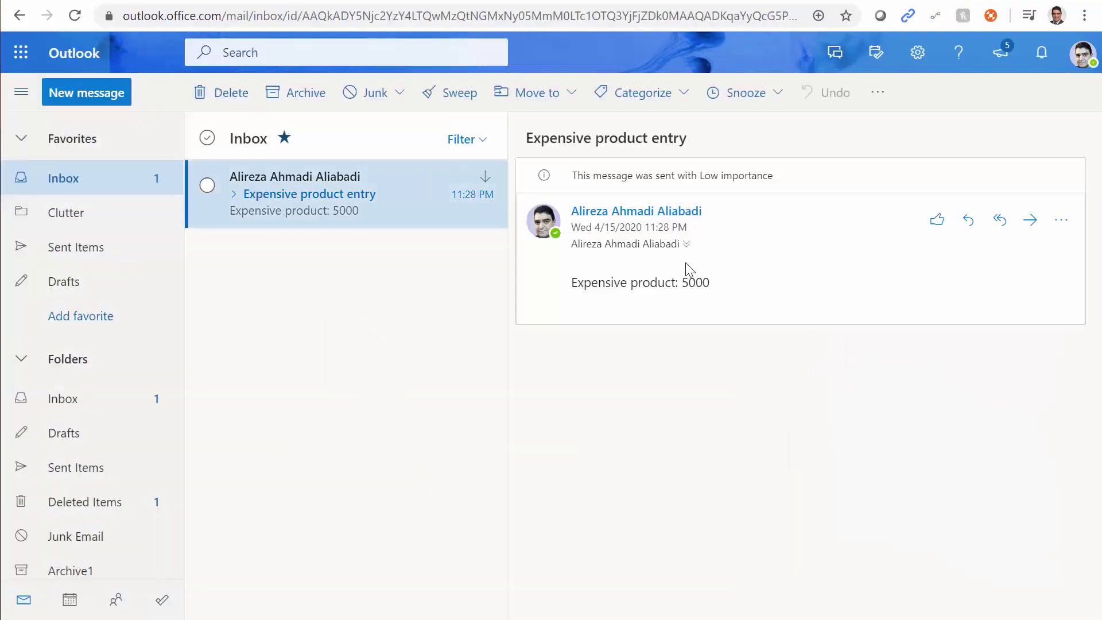
- Return to the Power Automate run and collapse the Send an email (V2) action and the Condition
click(115, 2)
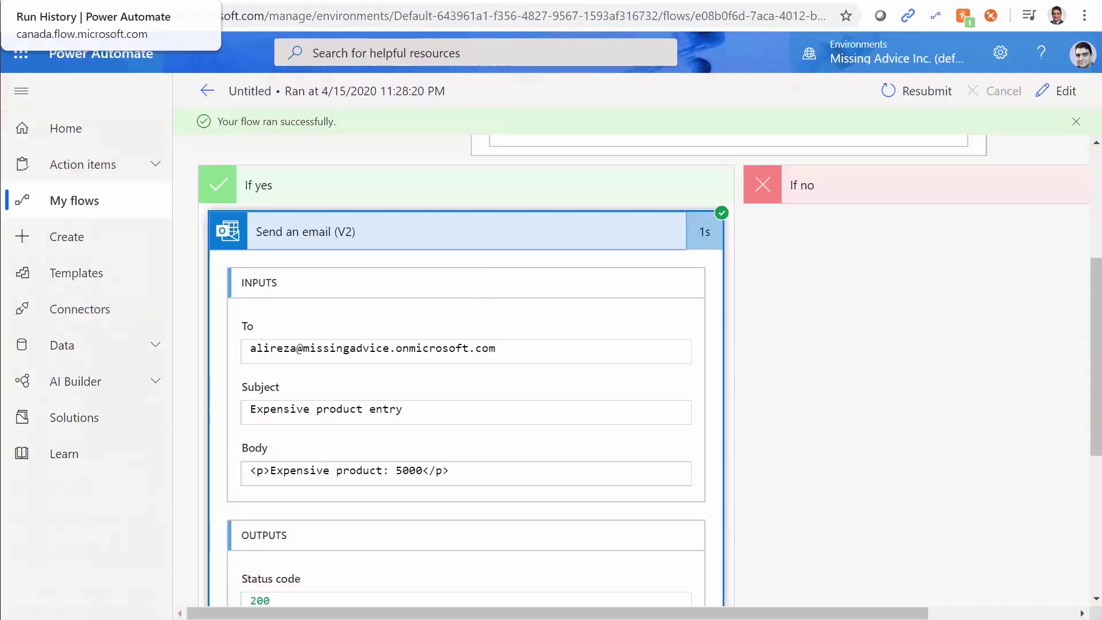
click(516, 4)
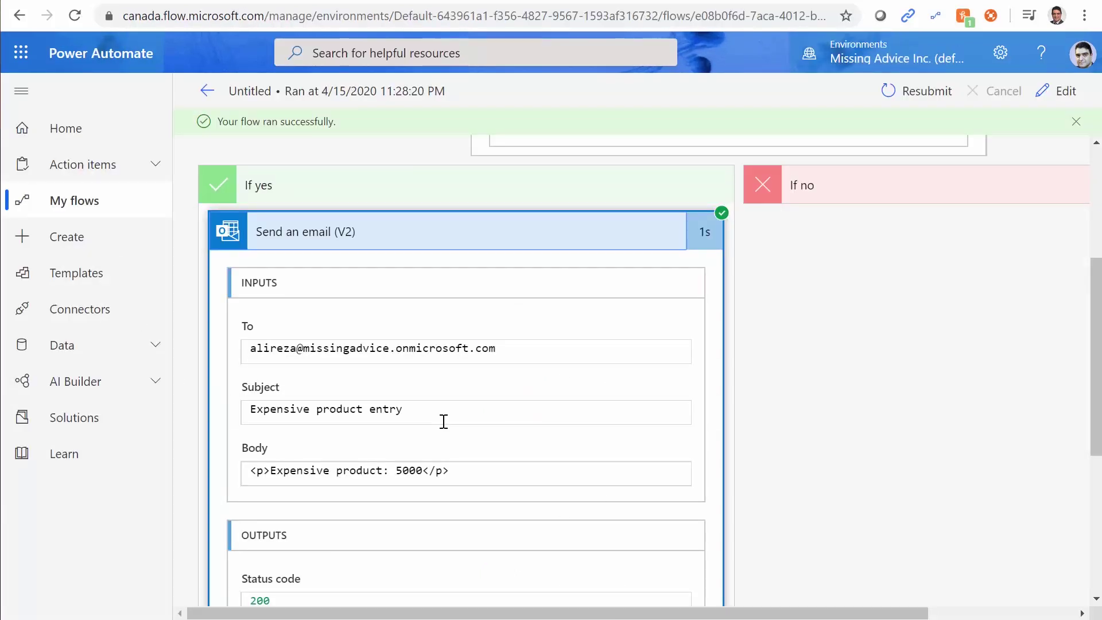
click(480, 230)
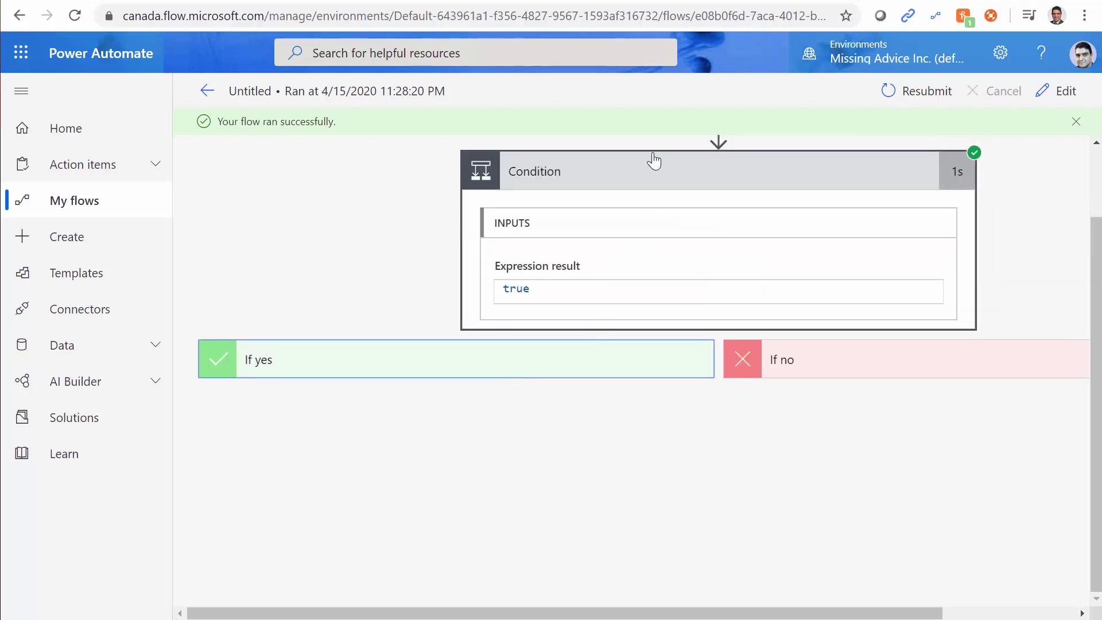
click(636, 174)
scroll(668, 302, up, 2)
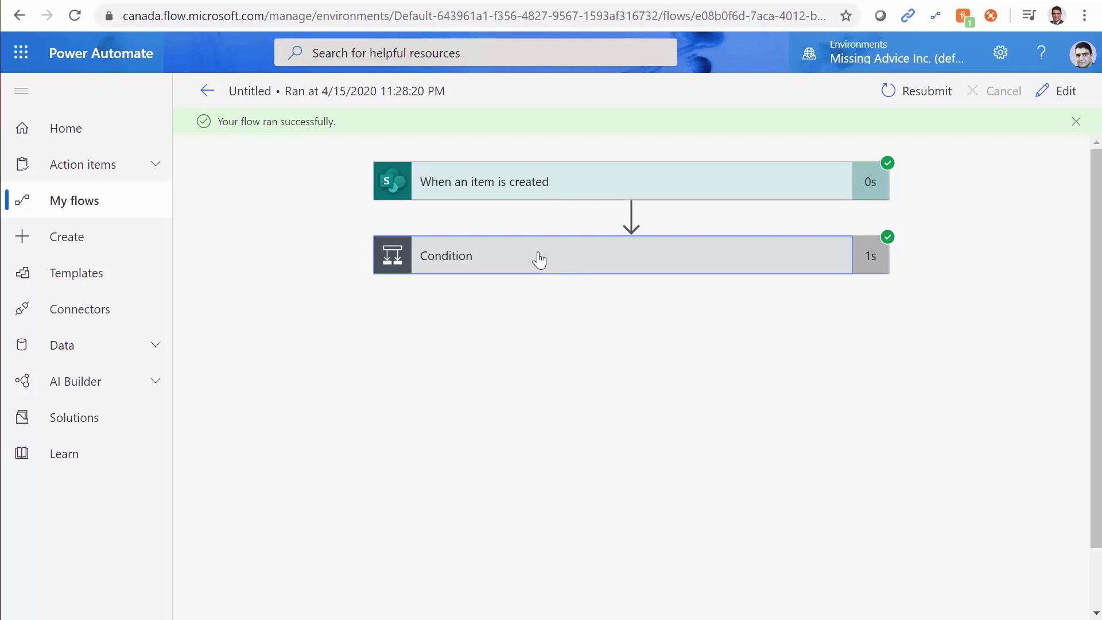
- Open the flow for editing and insert a Compose data operation between the item-created trigger and the Condition
click(1066, 91)
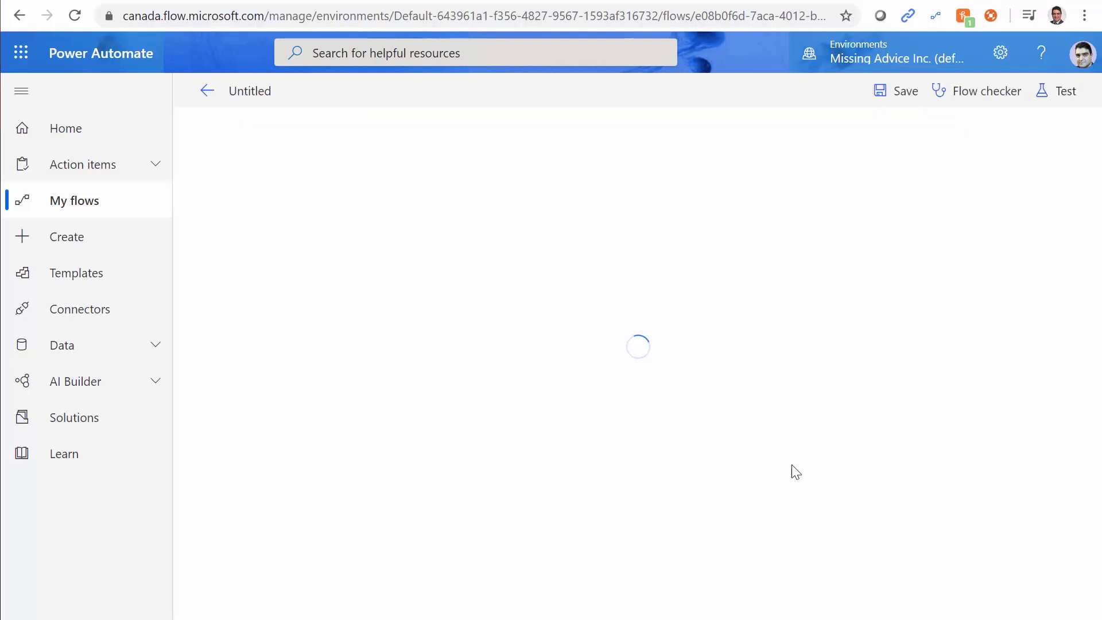
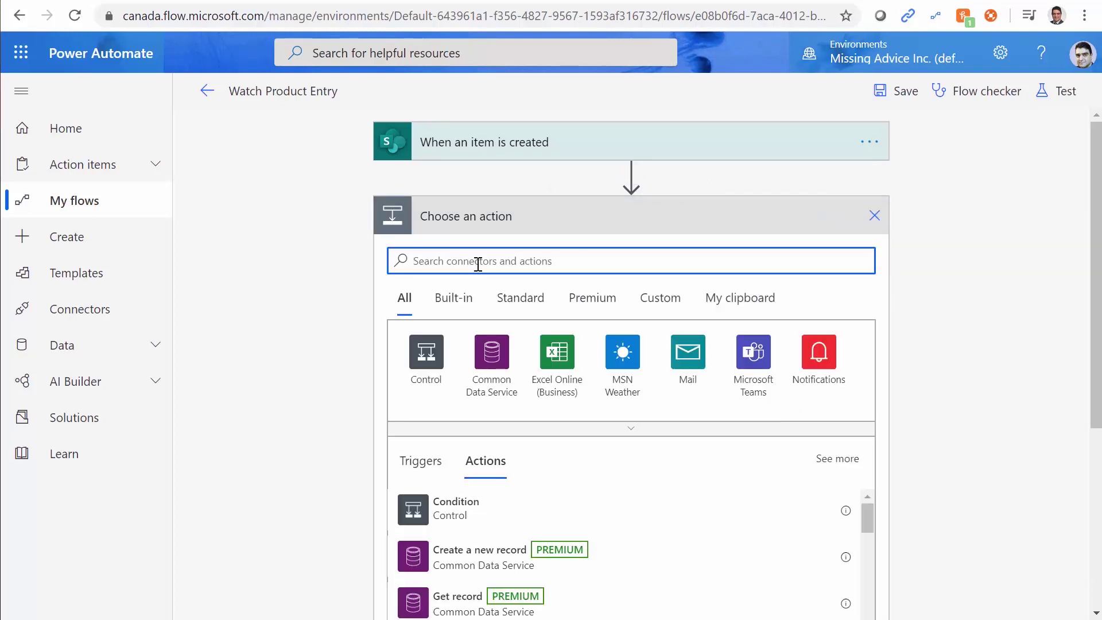
text(Compo)
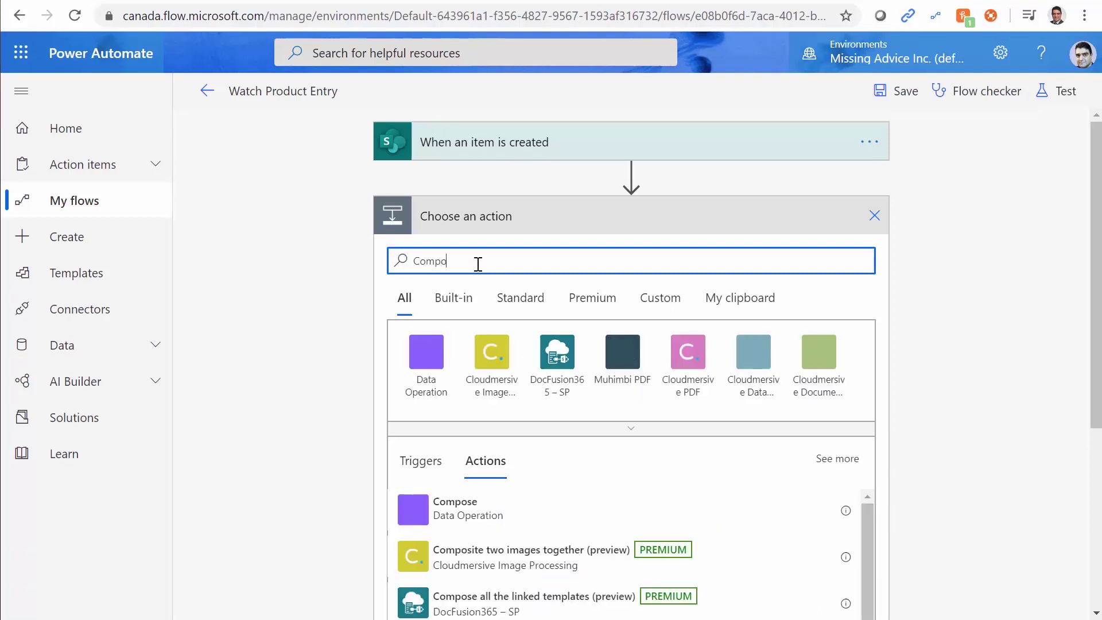
click(454, 512)
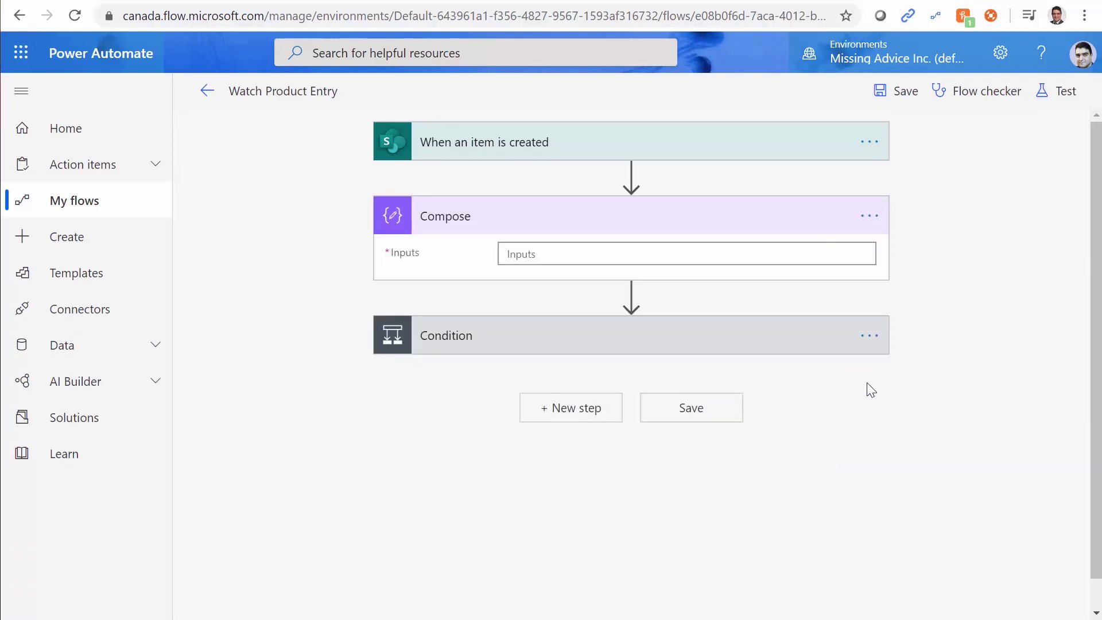
- Set the Compose inputs to an expression using greater() to compare the trigger's Unit price with 5000
click(584, 258)
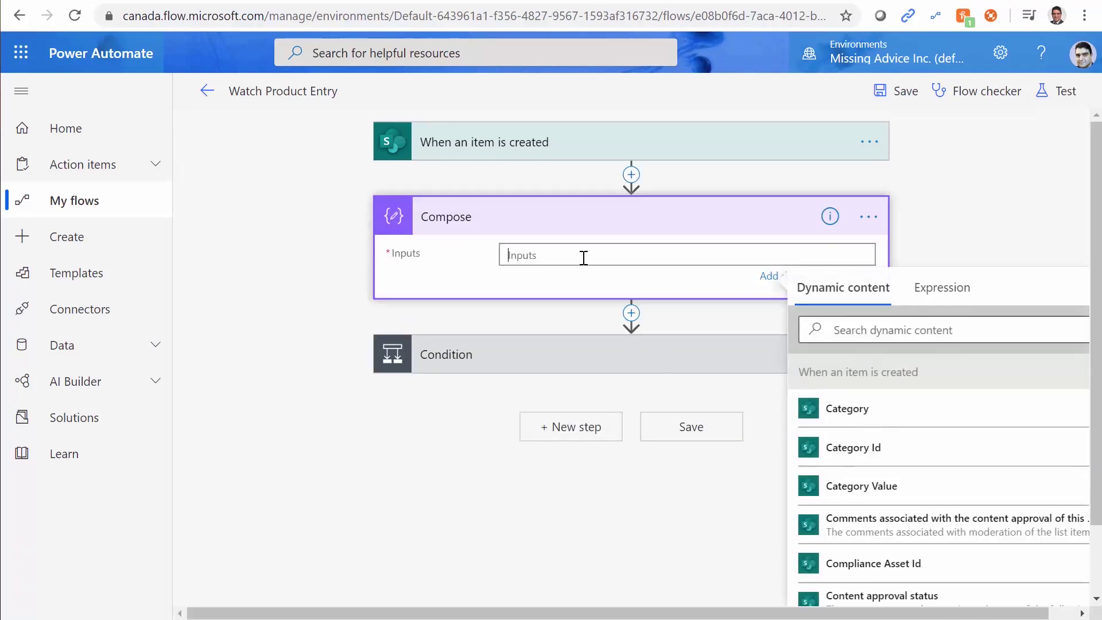
click(957, 297)
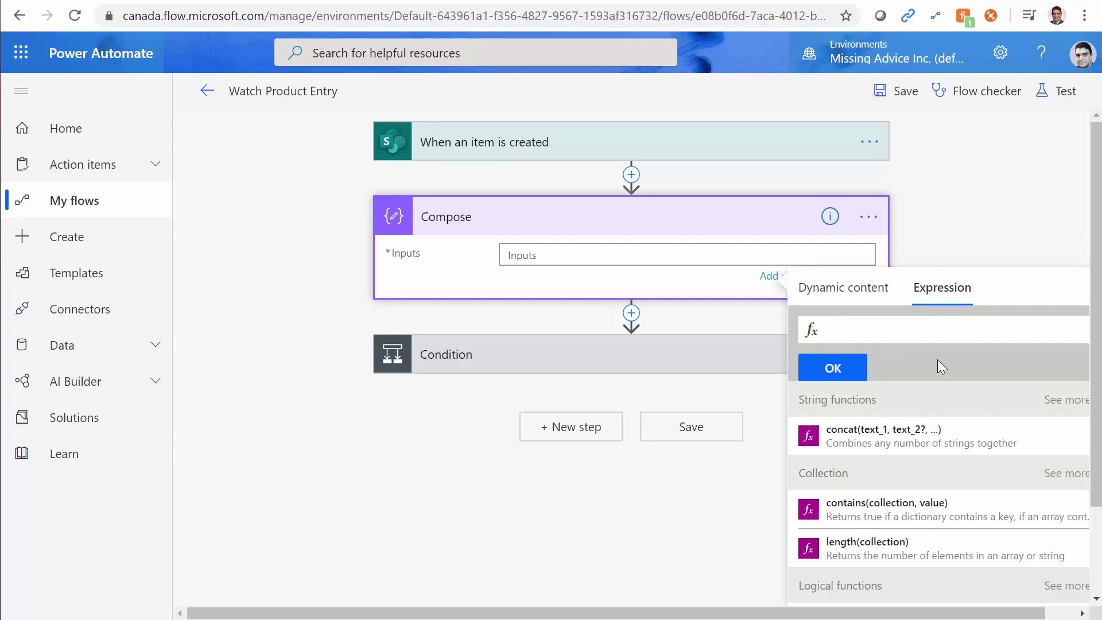
text(grea)
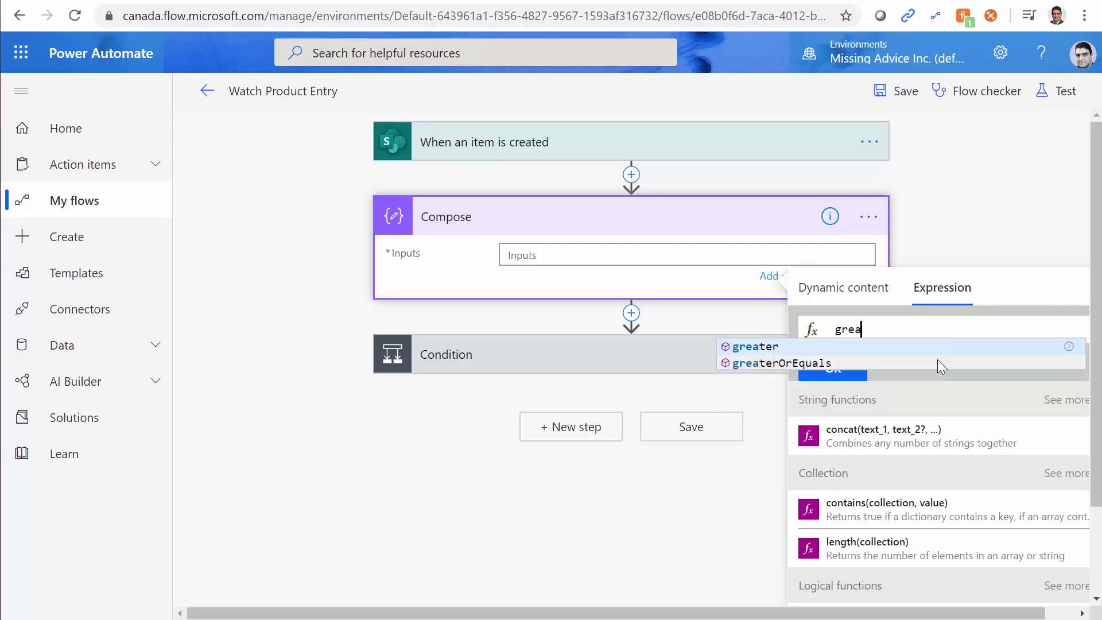
text(ter()
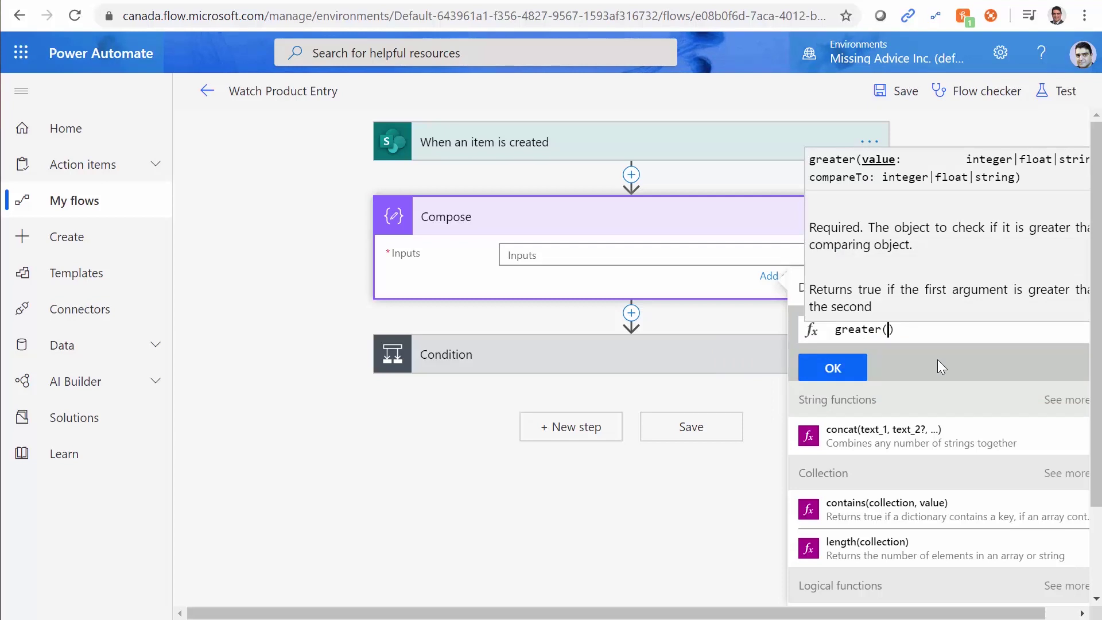
click(795, 298)
scroll(936, 505, down, 4)
scroll(940, 509, down, 10)
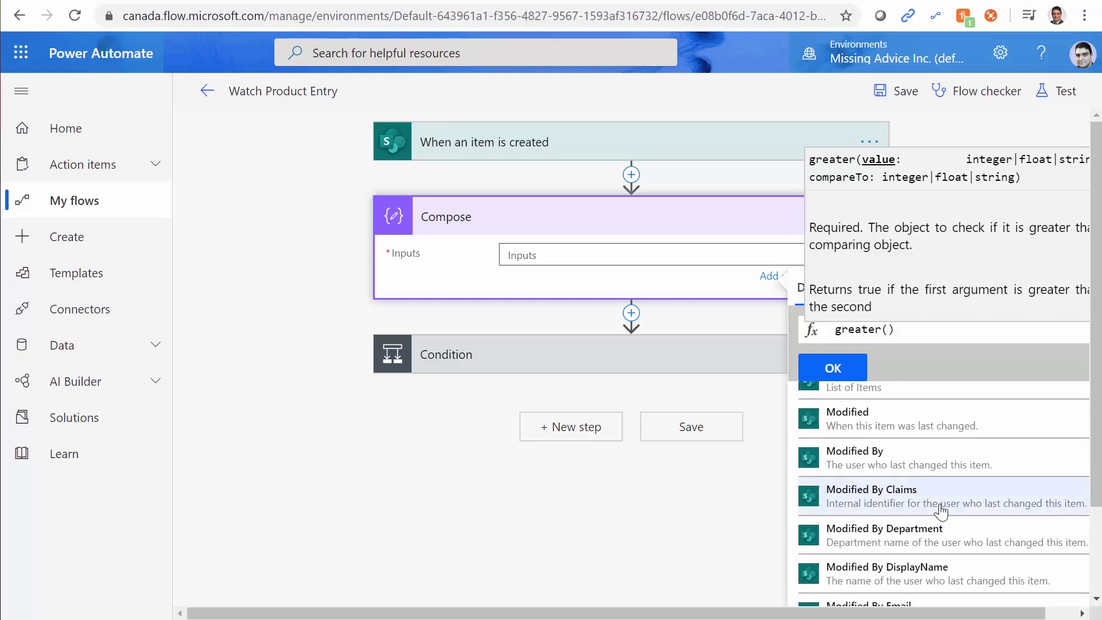
scroll(940, 510, down, 10)
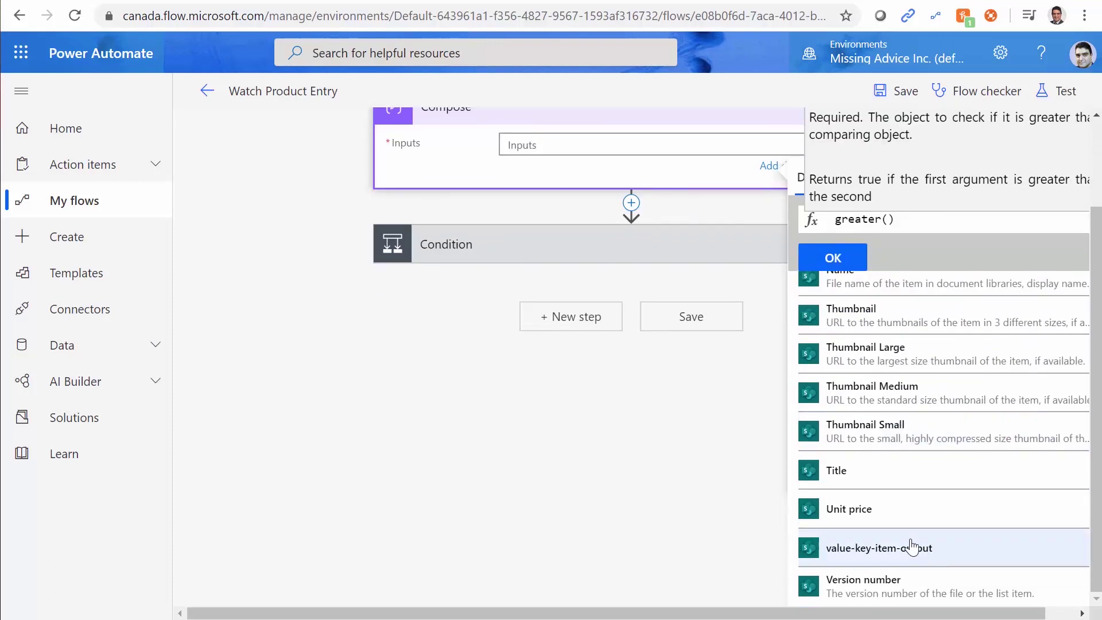
click(903, 525)
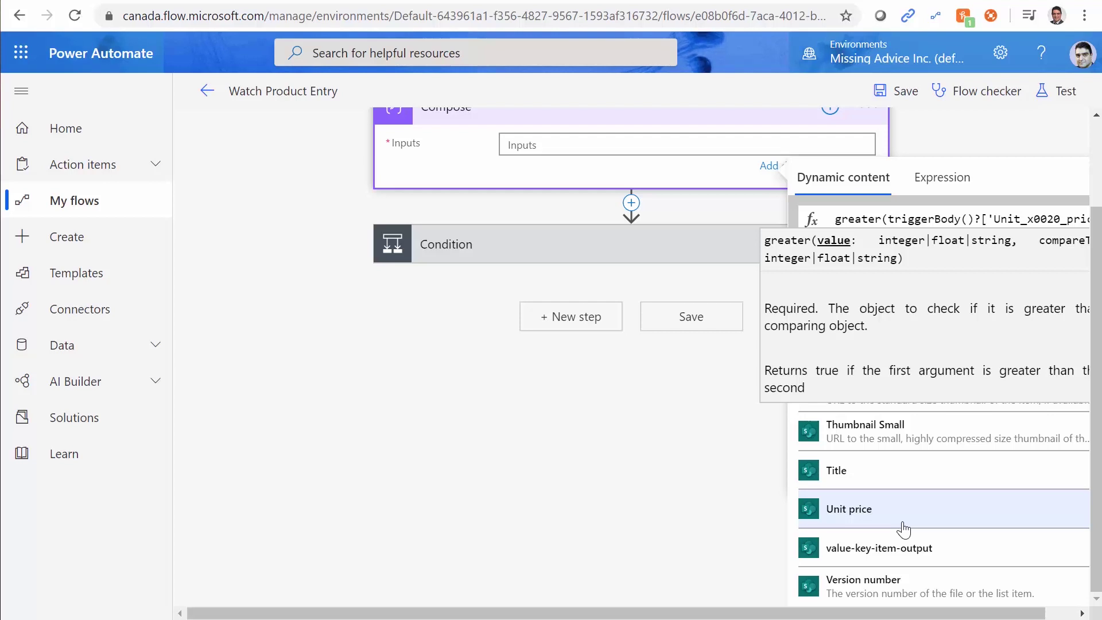
text(, )
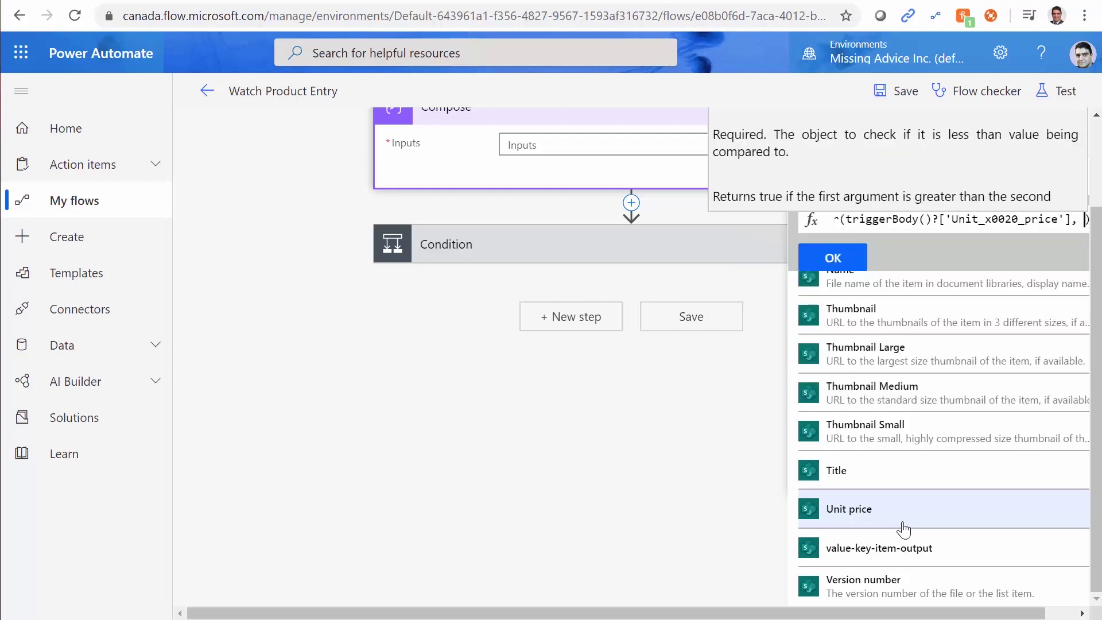
text(5000)
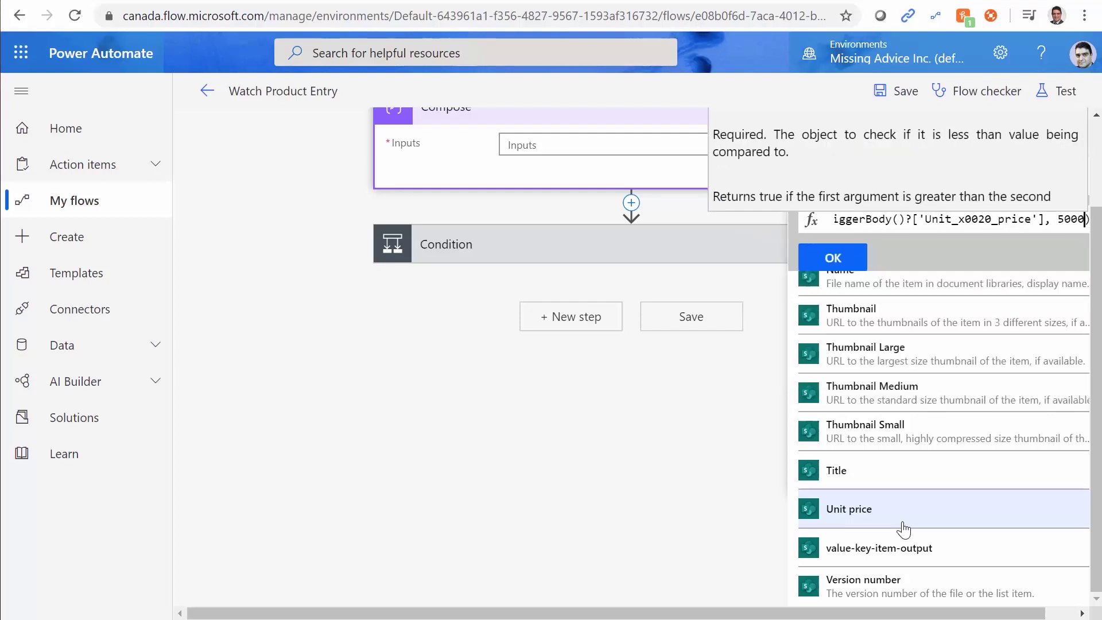
click(847, 258)
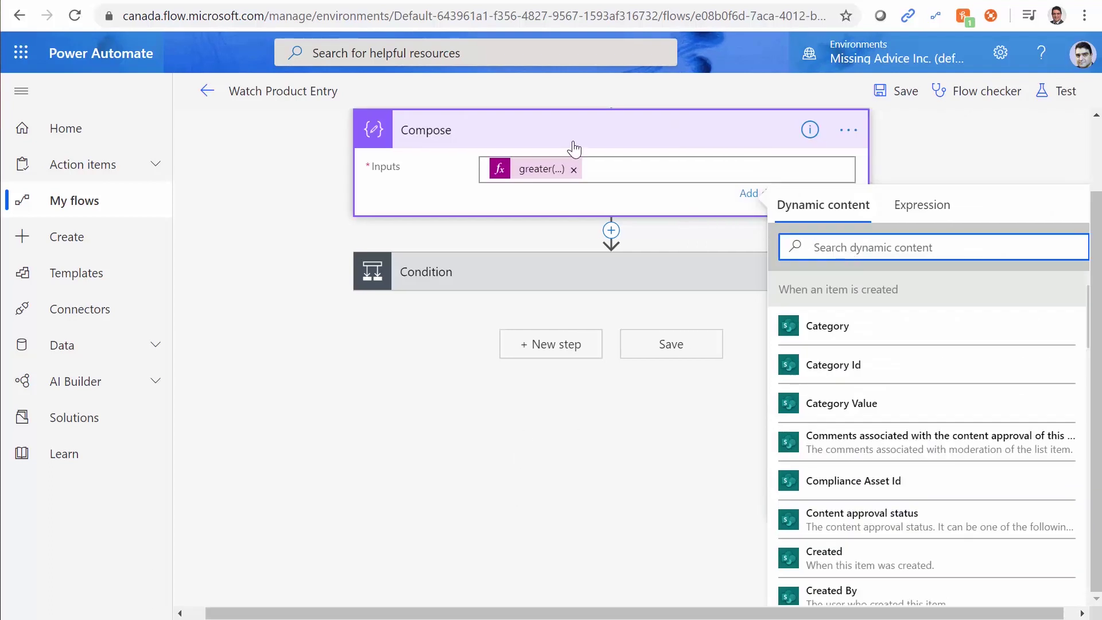
- Reopen the Compose expression and examine its function name, the triggerBody reference to the unit price, and the comparison value
click(542, 173)
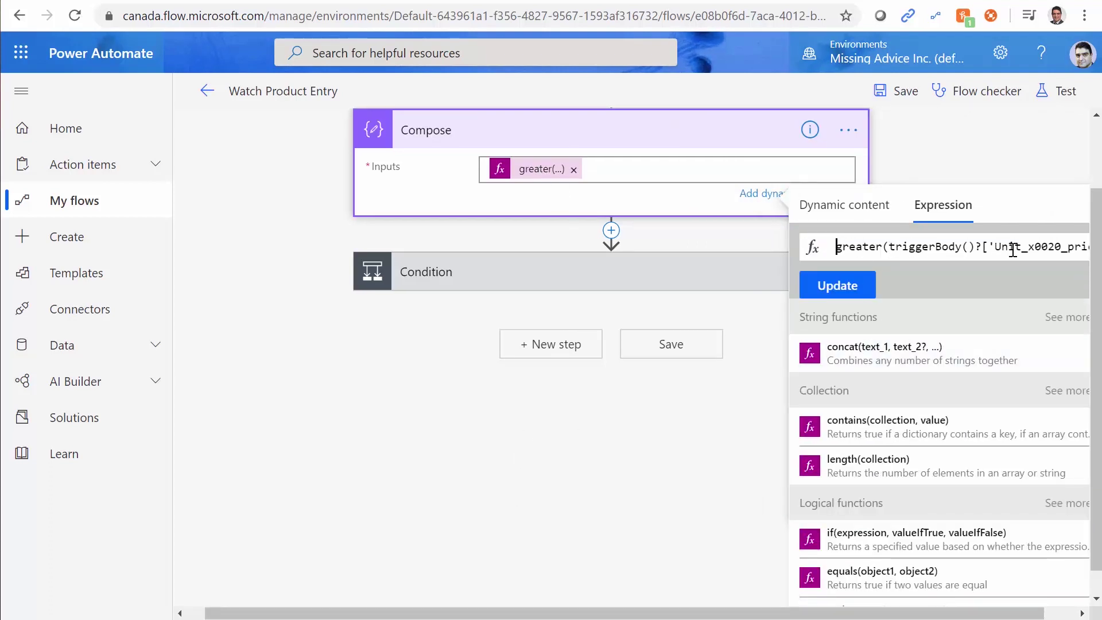
drag(940, 614, 973, 614)
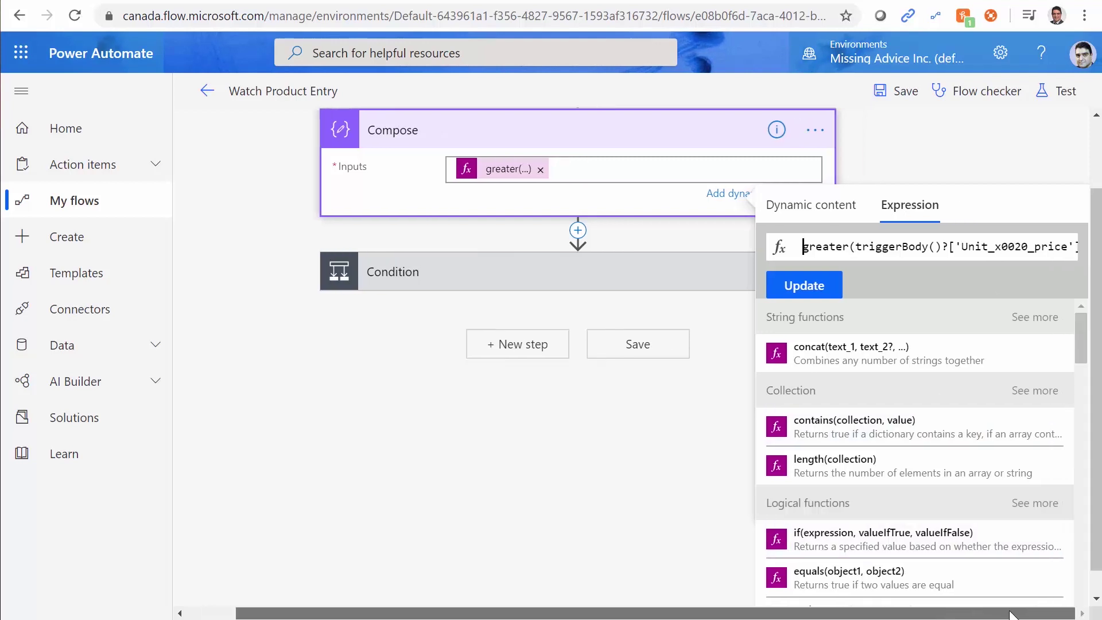
double_click(959, 246)
key(End)
key(Left)
key(Left)
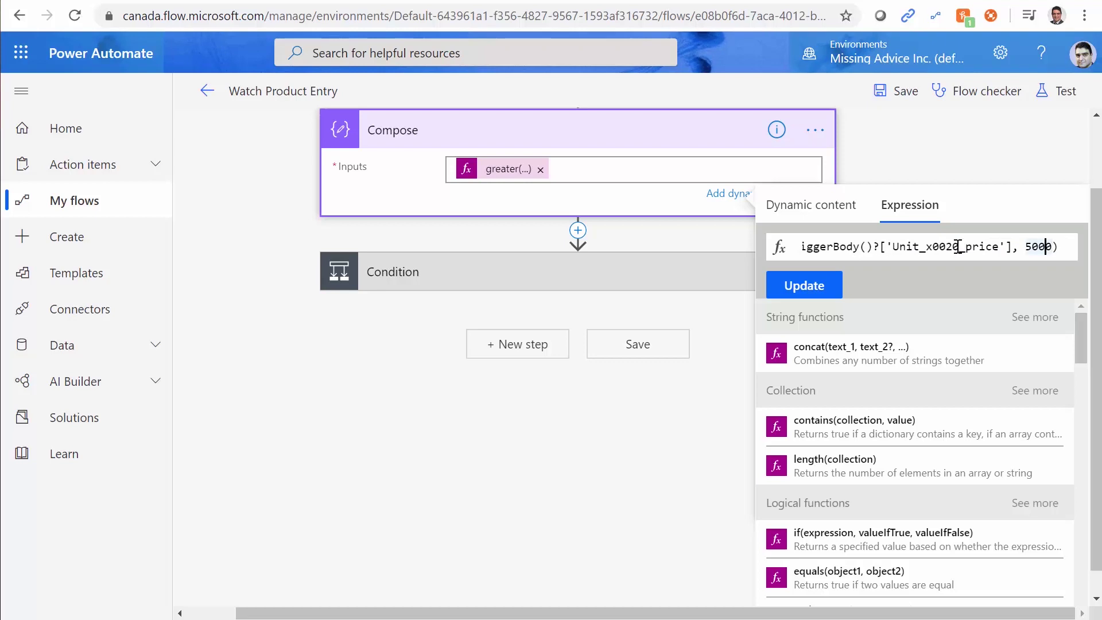
key(Home)
key(shift+Right)
key(shift+Right)
key(shift+Right)
key(shift+Right)
key(shift+Right)
key(shift+Right)
key(shift+Right)
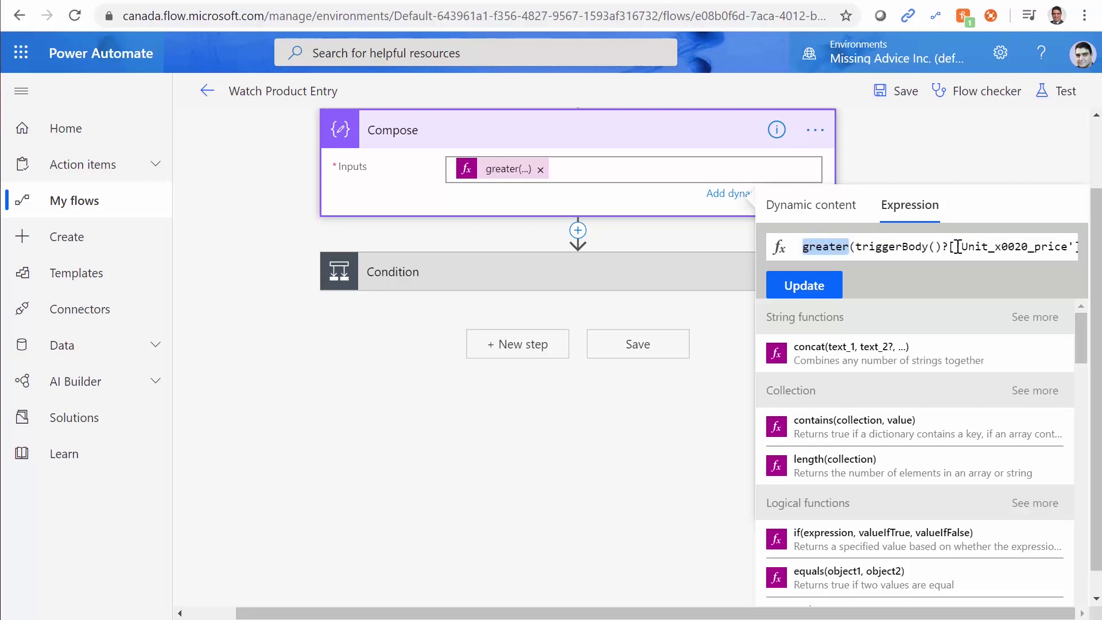
drag(859, 248, 969, 255)
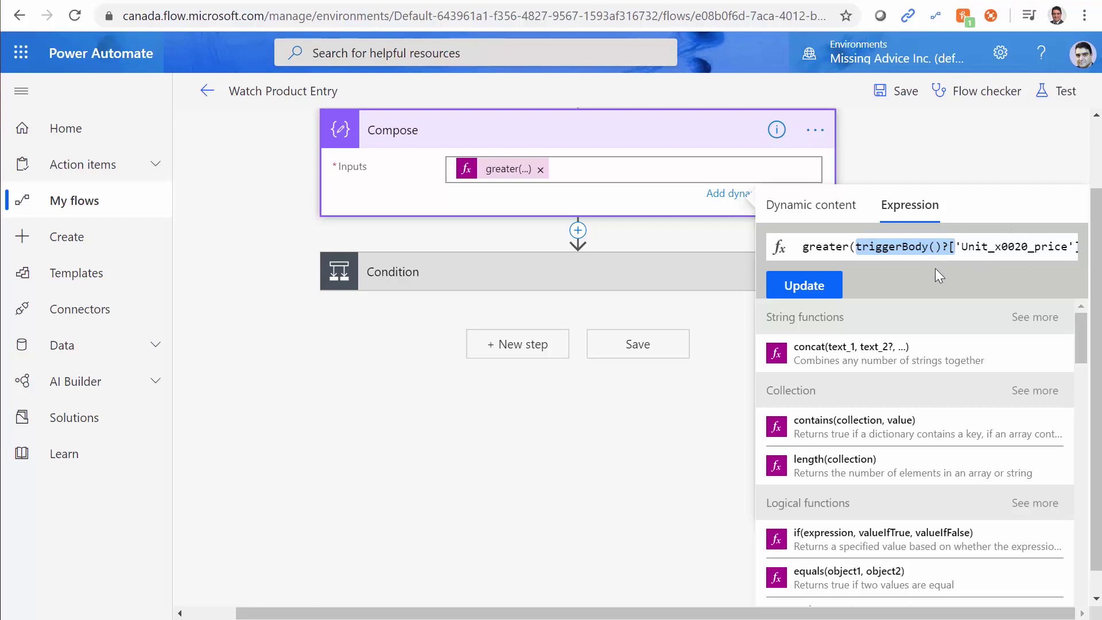
key(End)
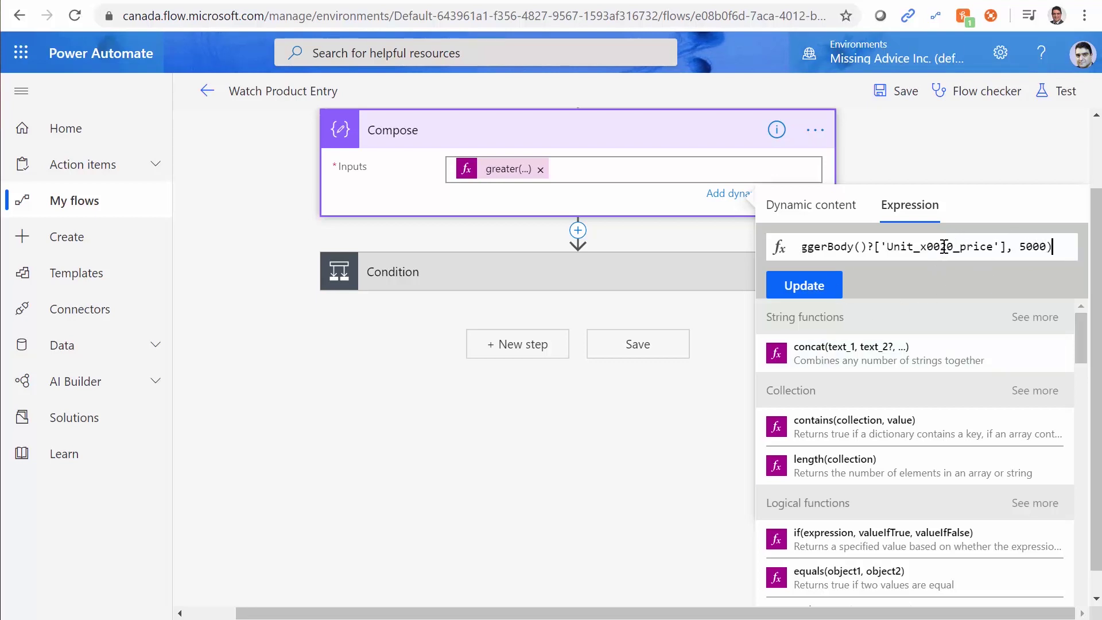
- Set the comparison value in the Compose expression to 100, update the expression, and save the flow
key(shift+Right)
key(shift+Right)
text(1)
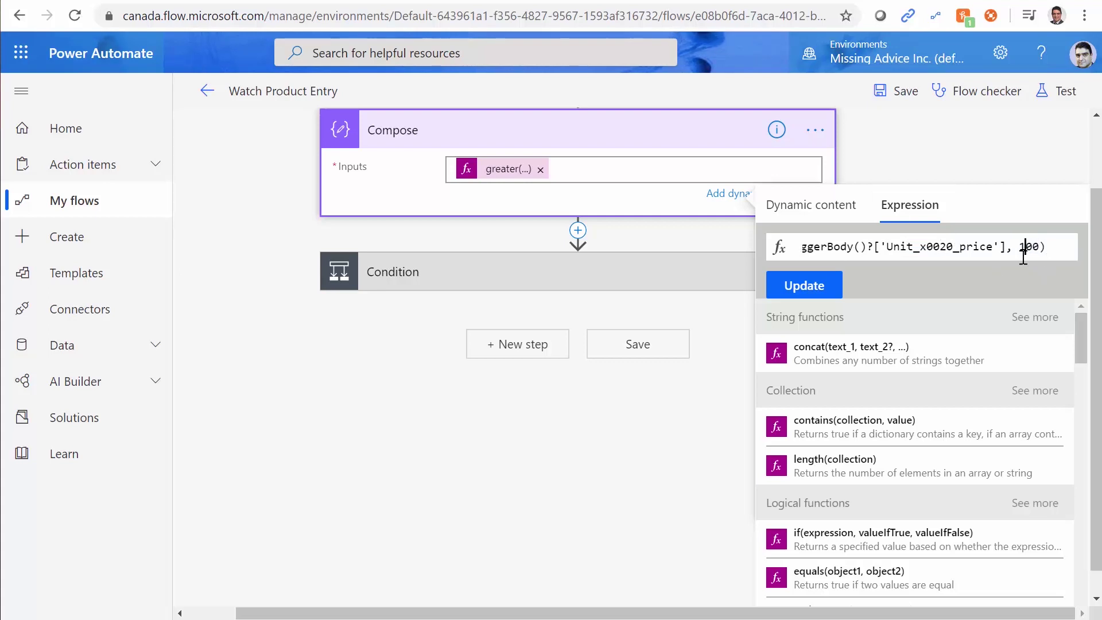
click(804, 285)
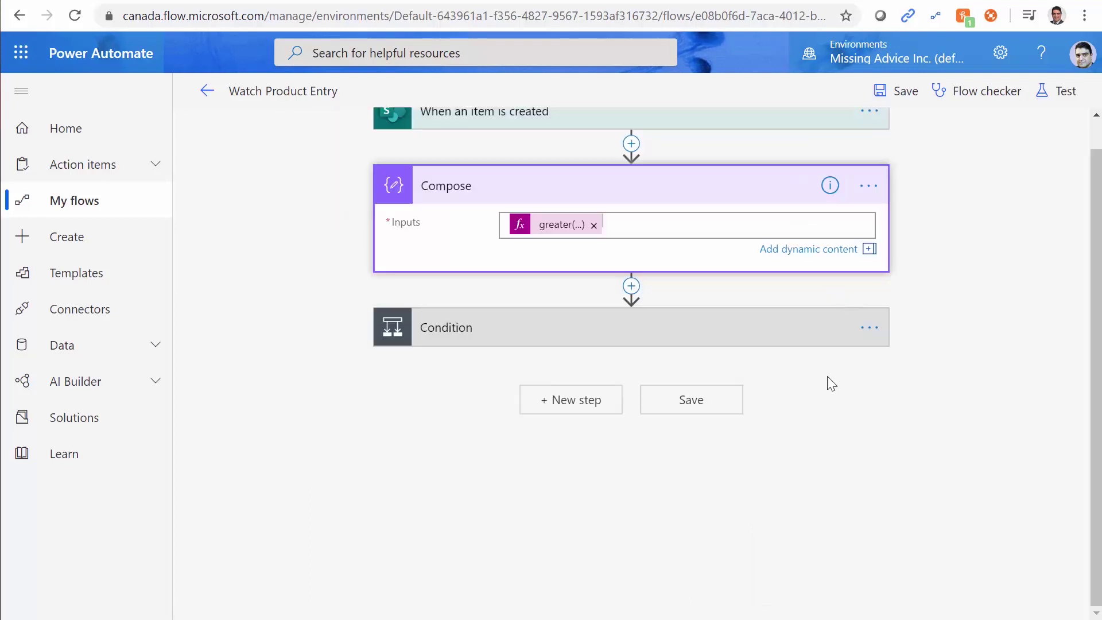
click(896, 90)
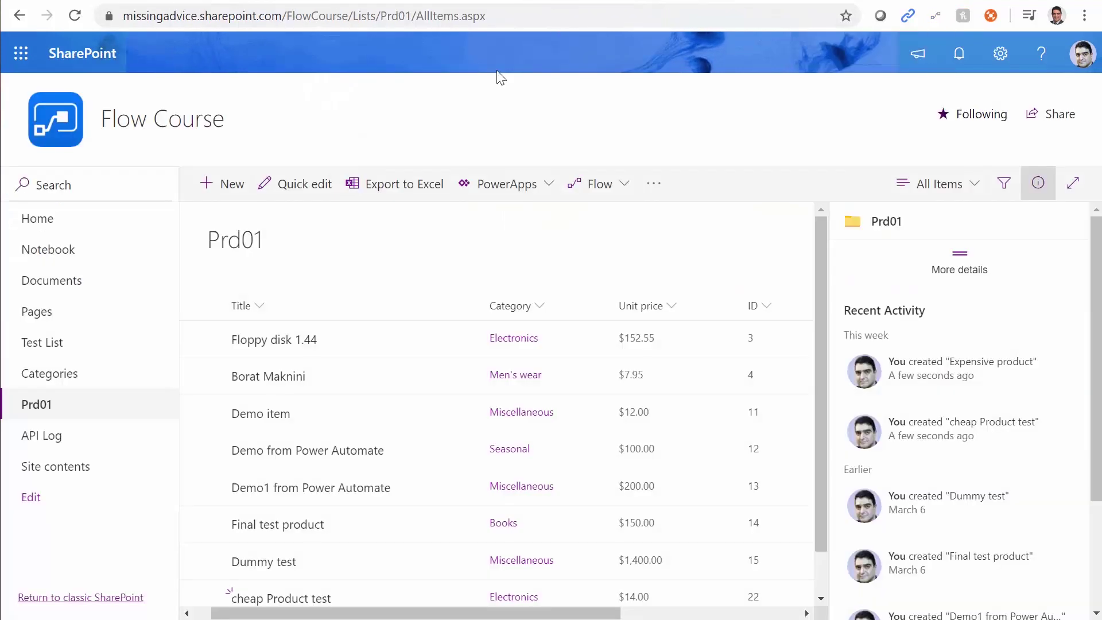
- Create an item in the SharePoint Prd01 list titled "New cheap item", with category Electronics and unit price 15
click(221, 185)
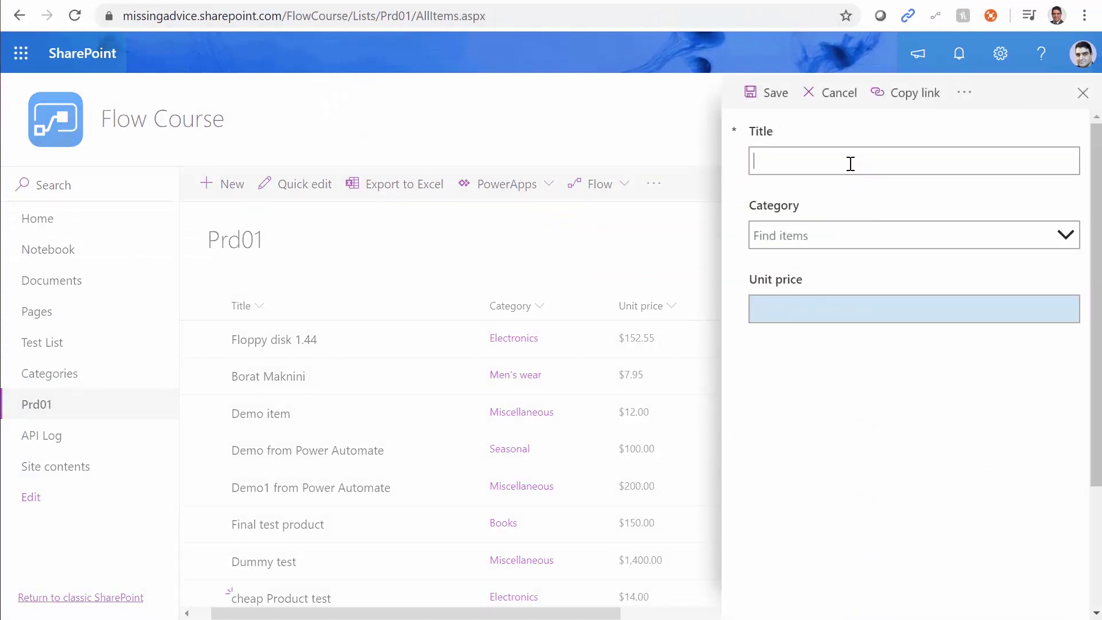
text(New cheap item)
click(796, 238)
click(772, 315)
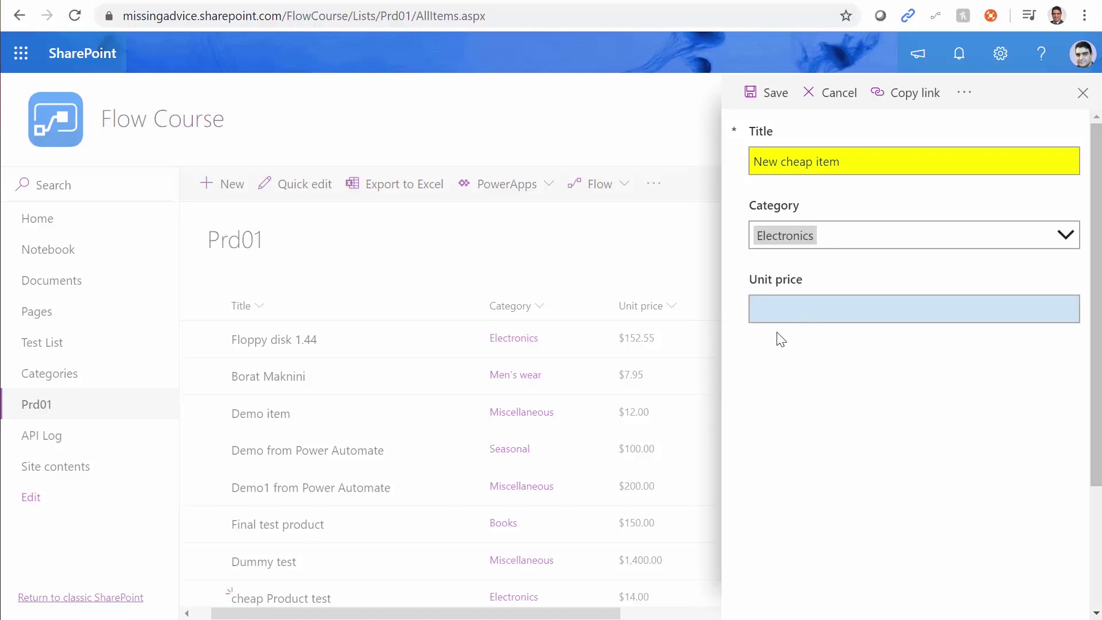
click(784, 310)
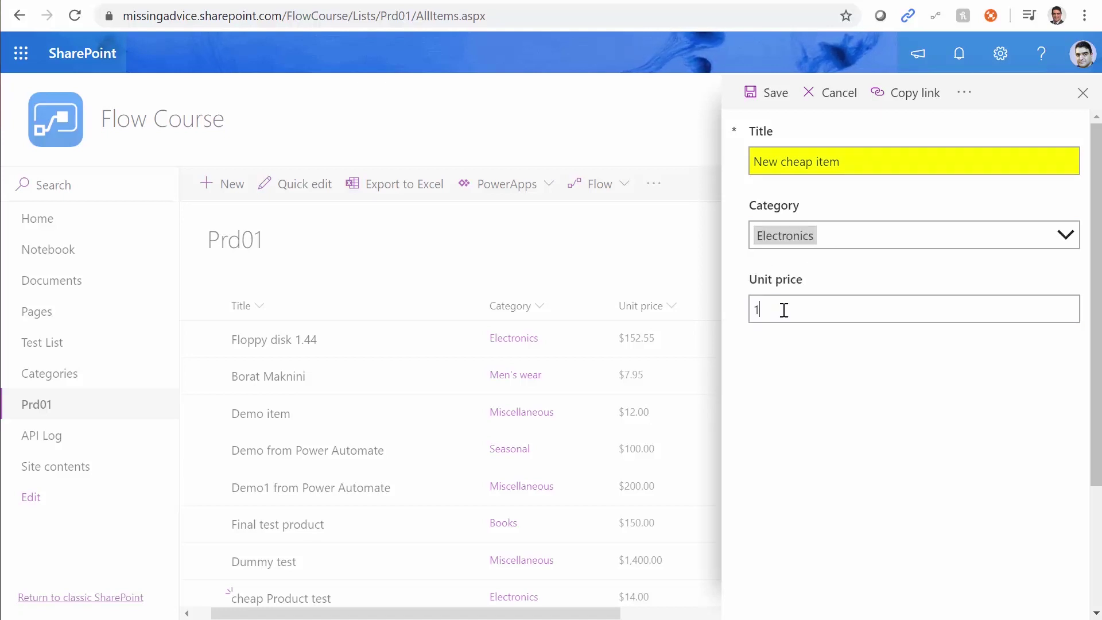
text(15)
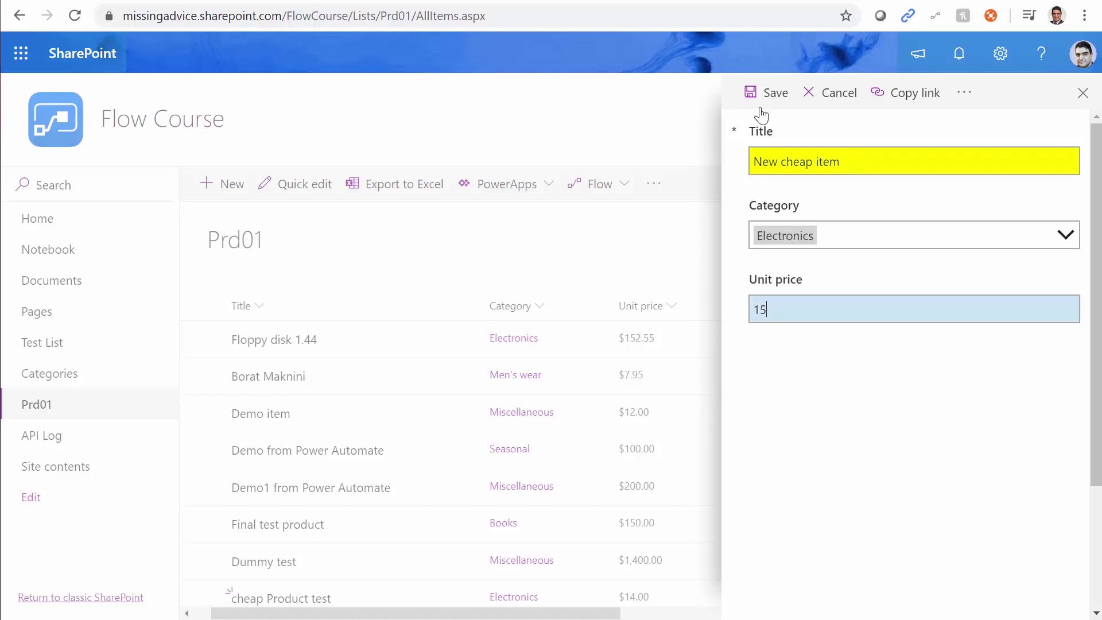
click(767, 93)
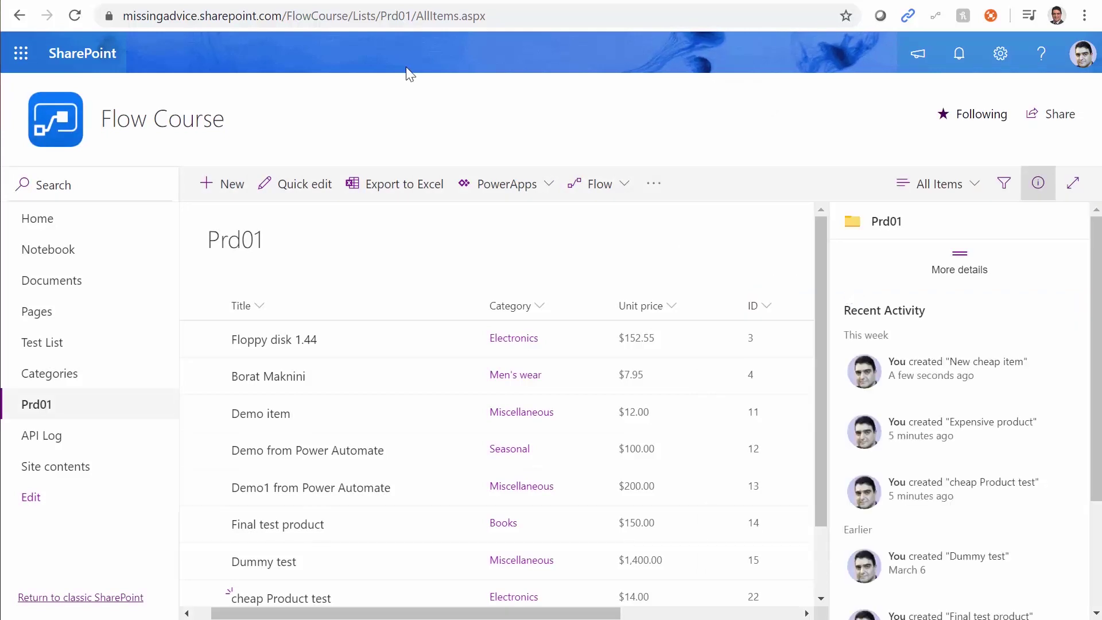
- Switch back to Power Automate, save the flow, and open the Watch Product Entry details page
click(117, 1)
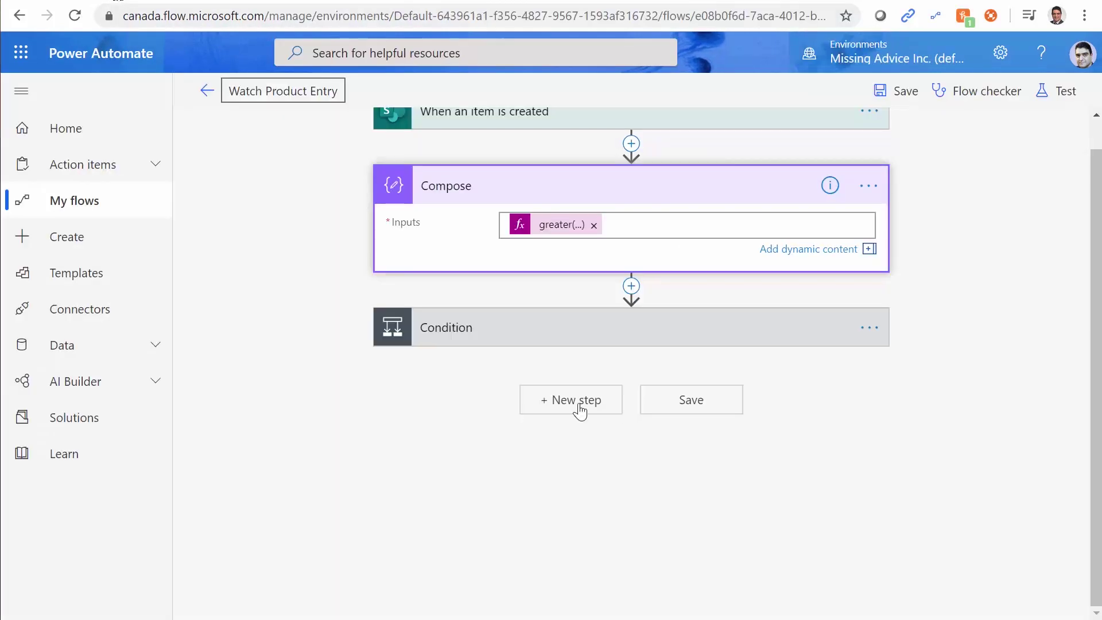
click(695, 397)
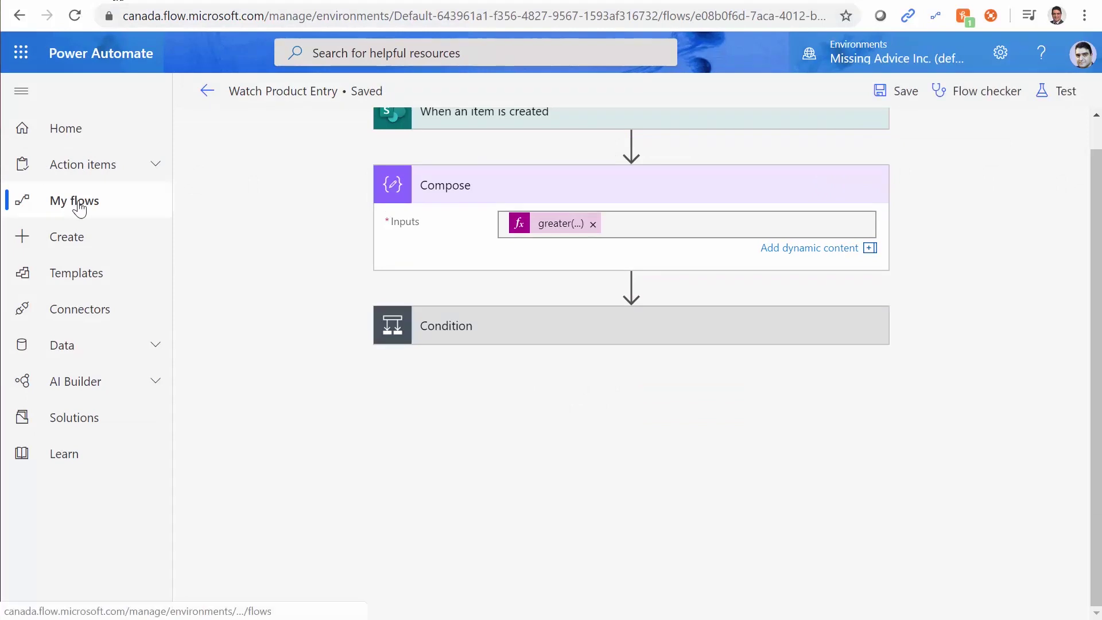
click(80, 201)
click(341, 319)
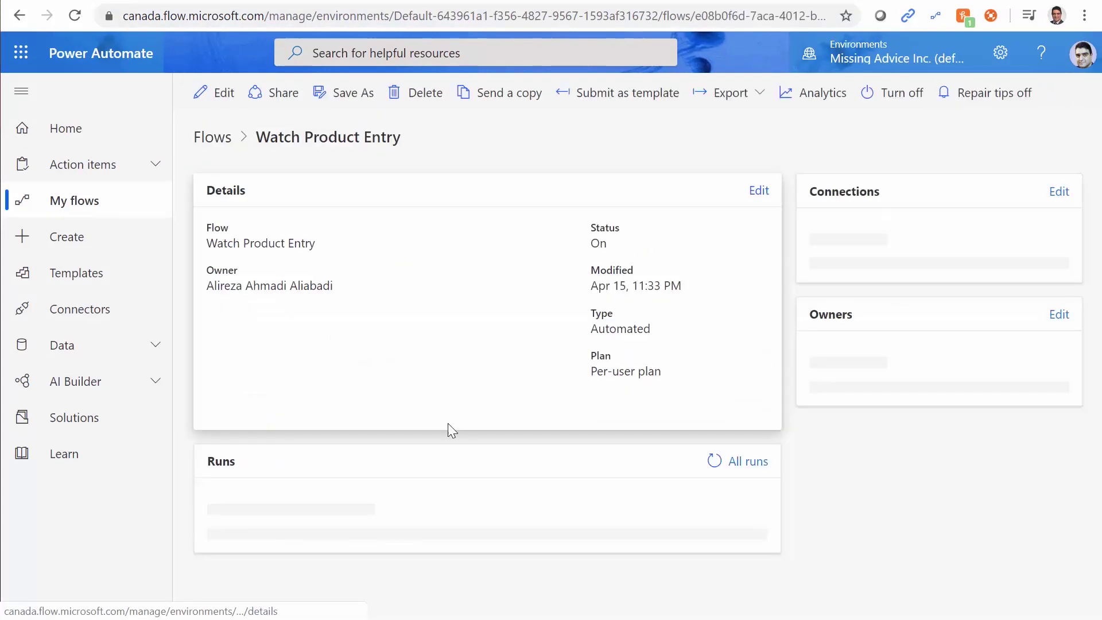
- Open the latest run of the flow and check the inputs and outputs of its Compose action
click(313, 552)
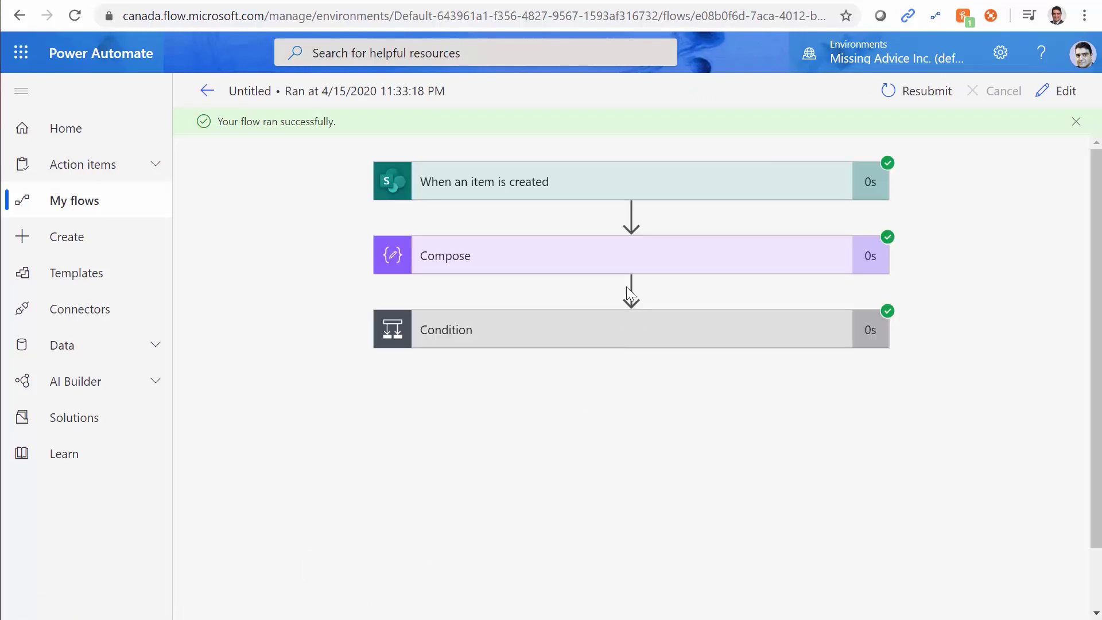
click(603, 260)
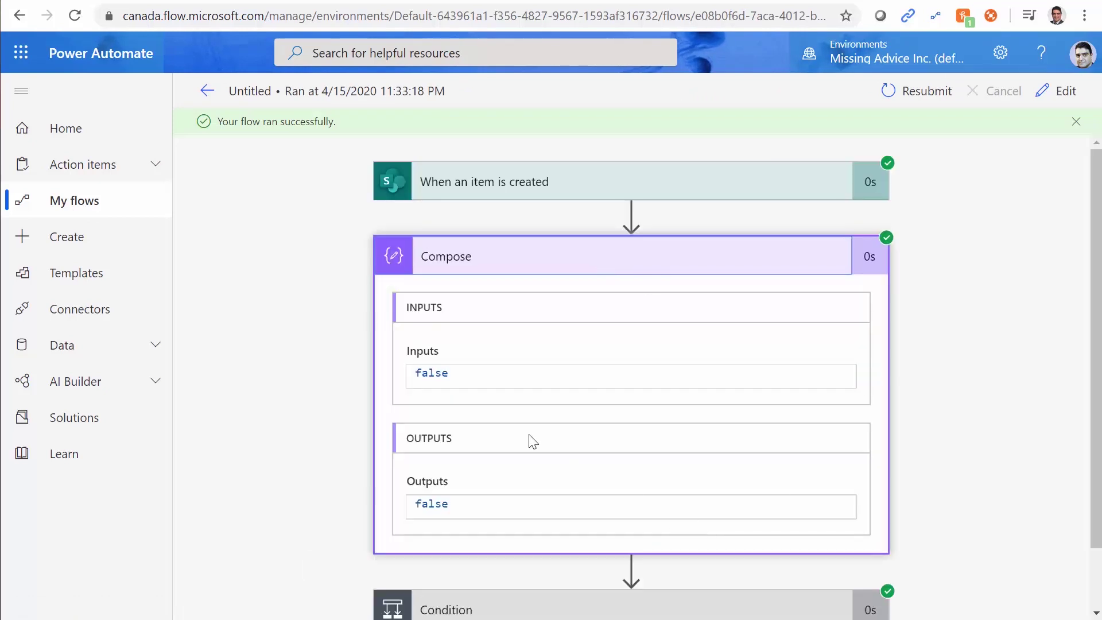
- Switch to the SharePoint Prd01 list and create an item titled "Expensive prod 01" with category Men's wear and unit price 150
click(476, 3)
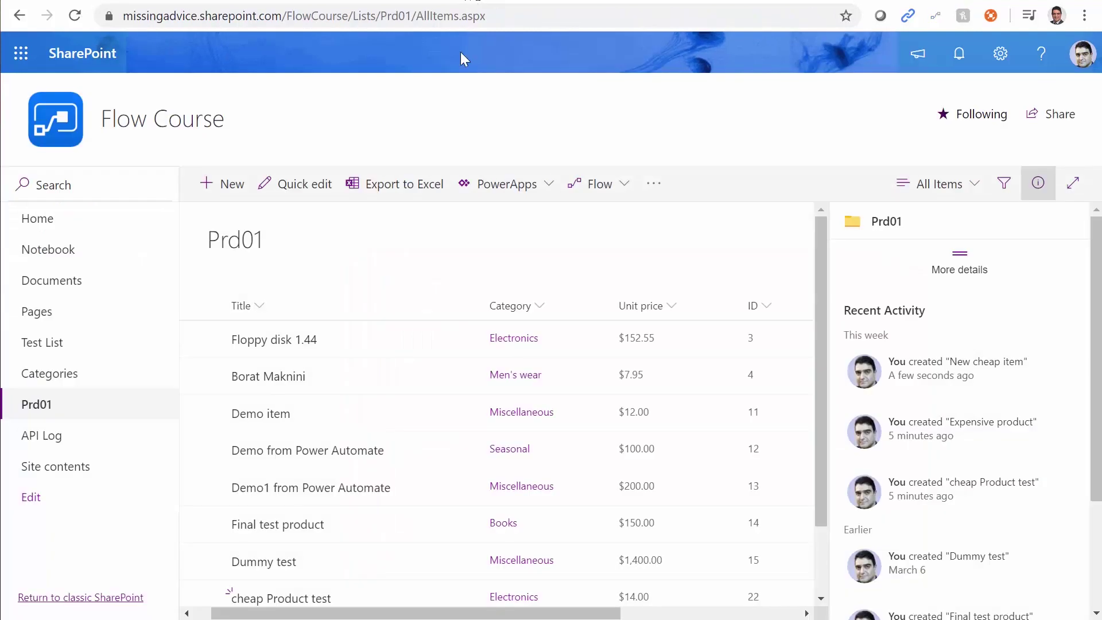
click(226, 185)
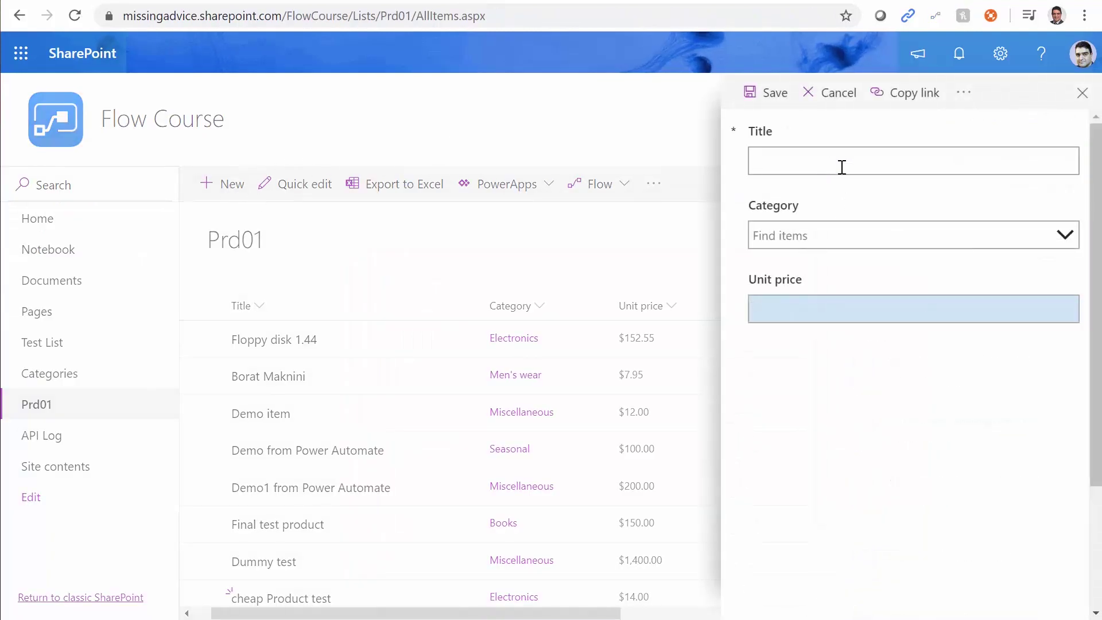
text(Expensive prod 01)
click(835, 232)
click(816, 353)
click(832, 304)
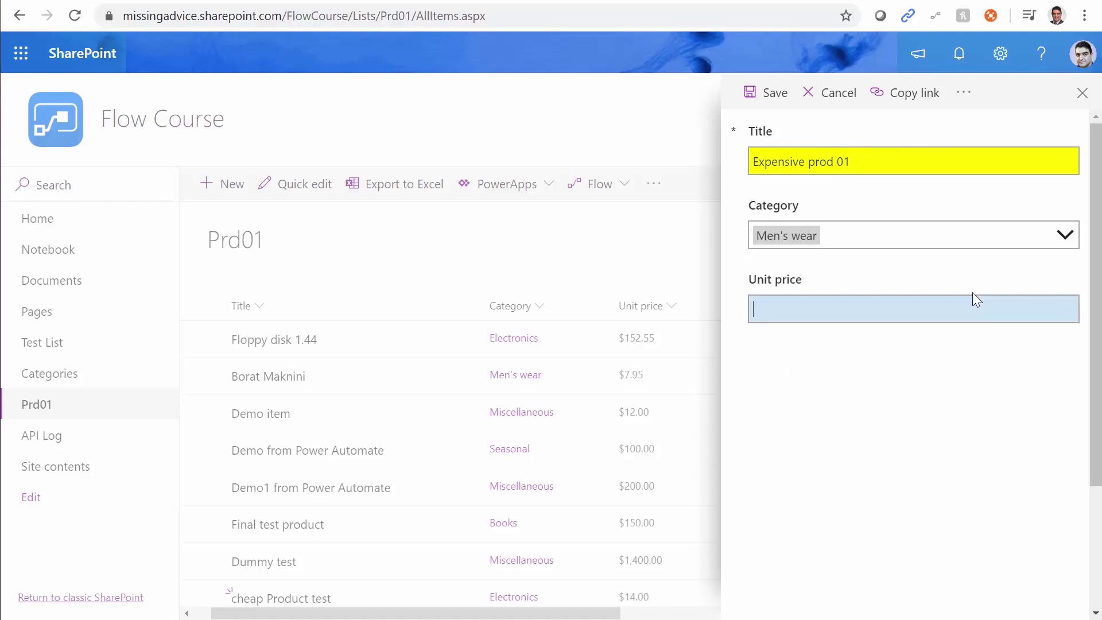
text(150)
click(768, 104)
- Switch back to Power Automate, open the newest Watch Product Entry run, and check the Compose action's output
click(135, 4)
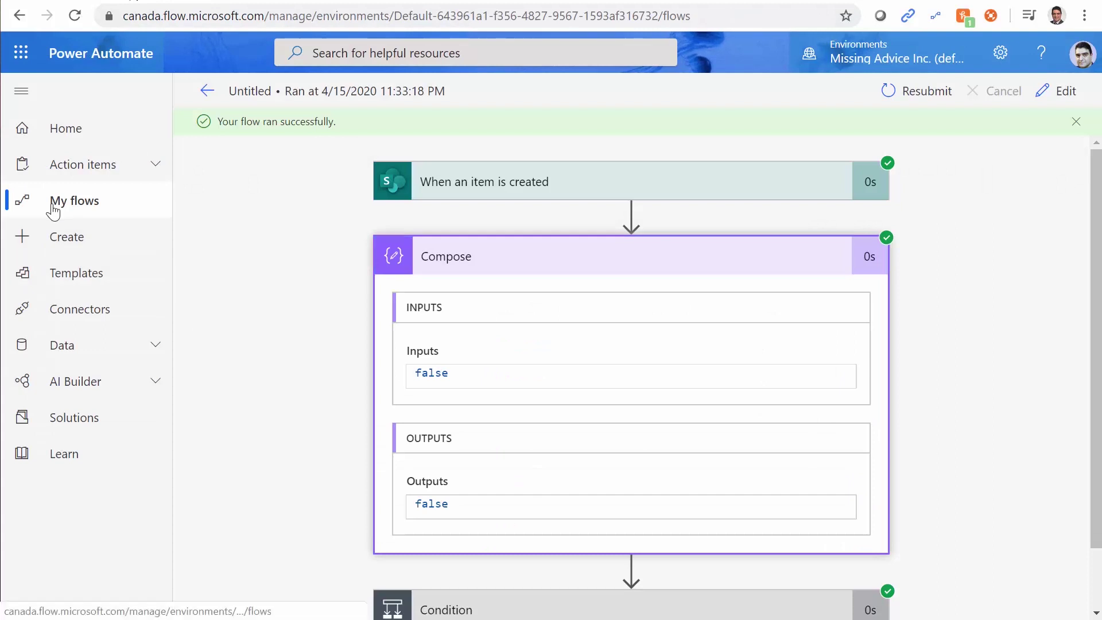
click(54, 207)
click(355, 318)
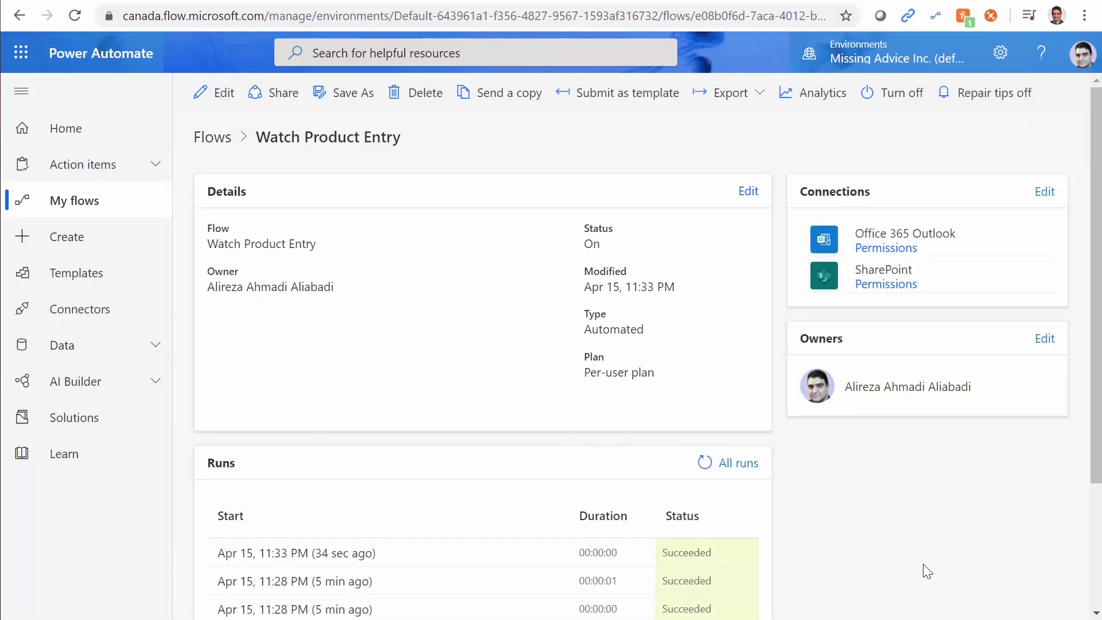
click(106, 199)
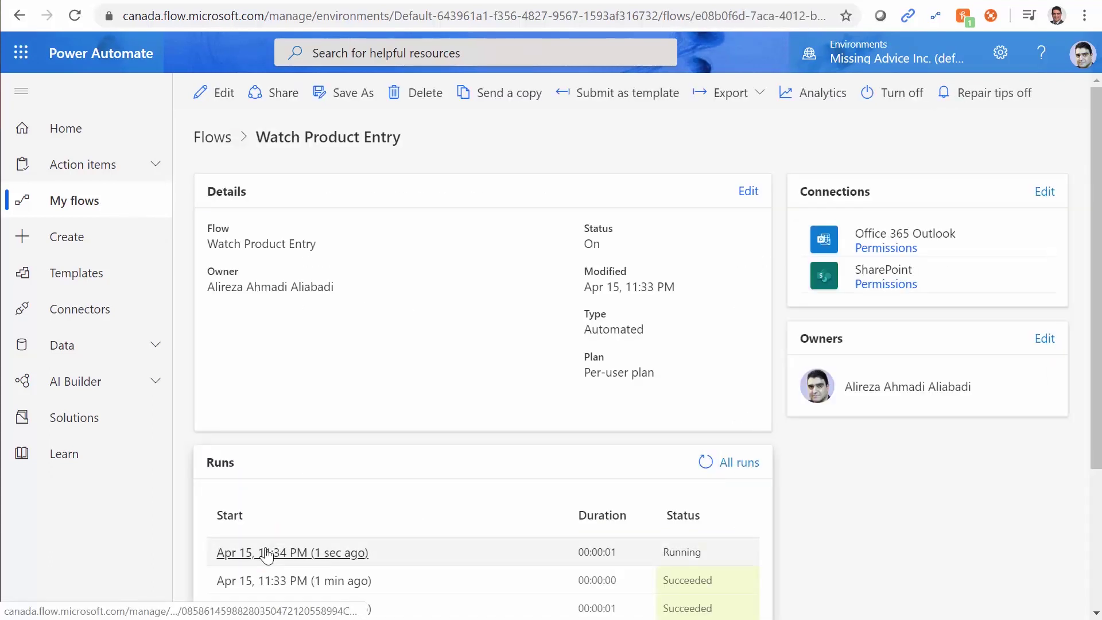
click(265, 551)
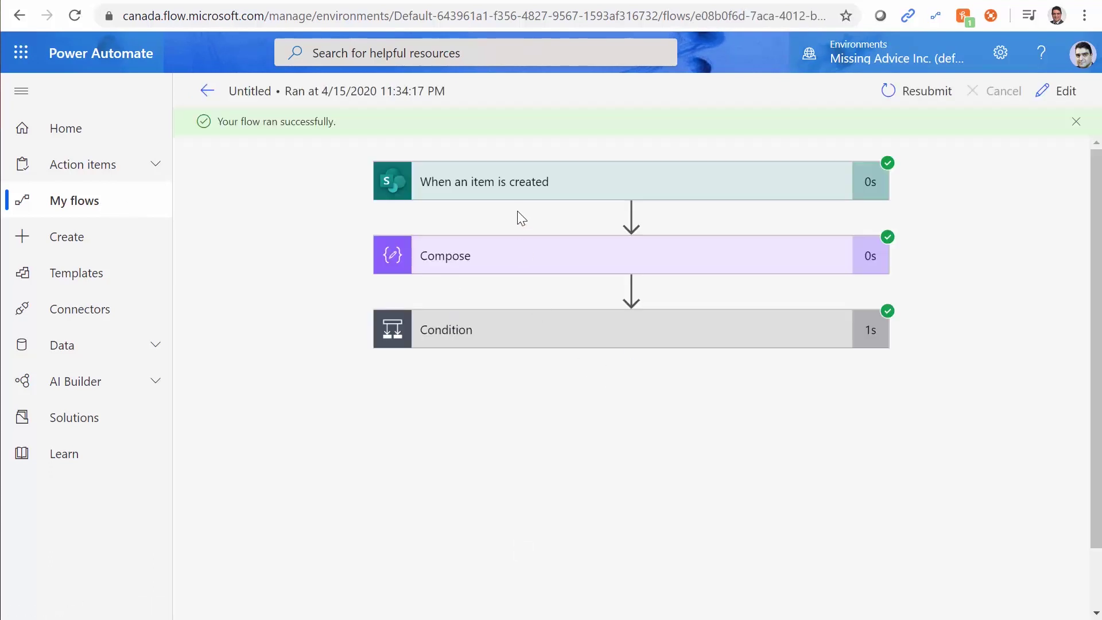
click(597, 264)
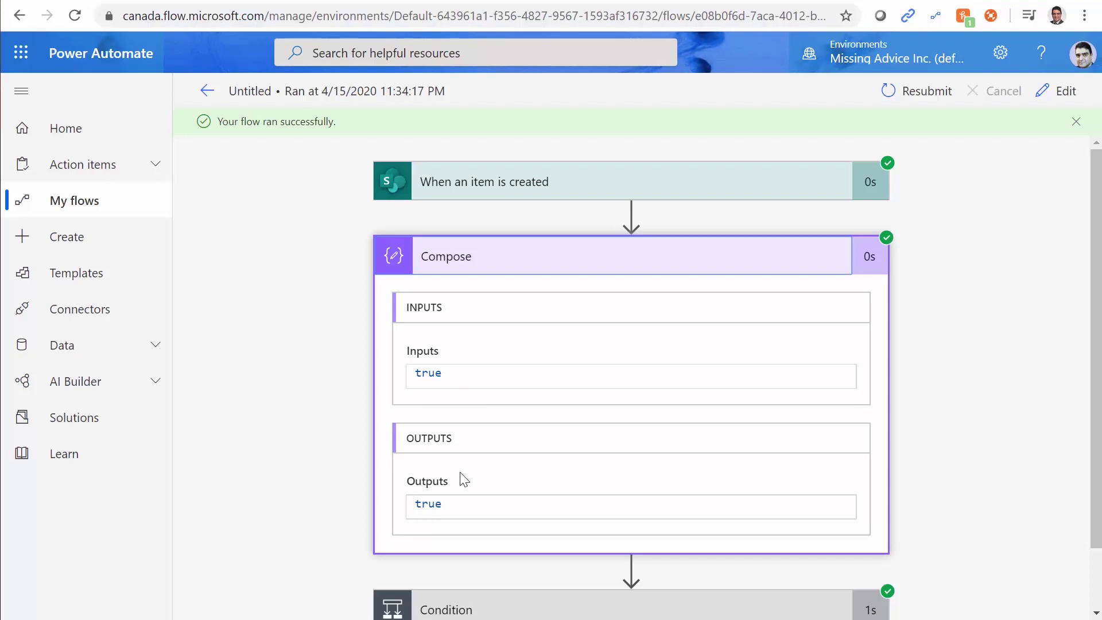
- Open the flow for editing and examine the Compose expression and the site and list used by the trigger
click(1064, 92)
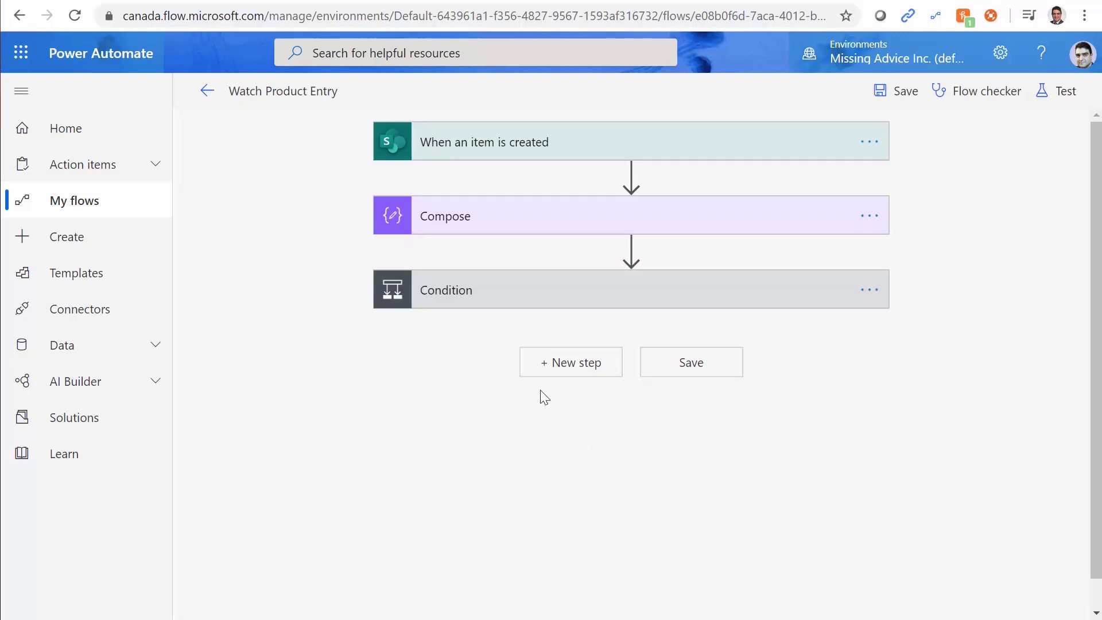
click(491, 226)
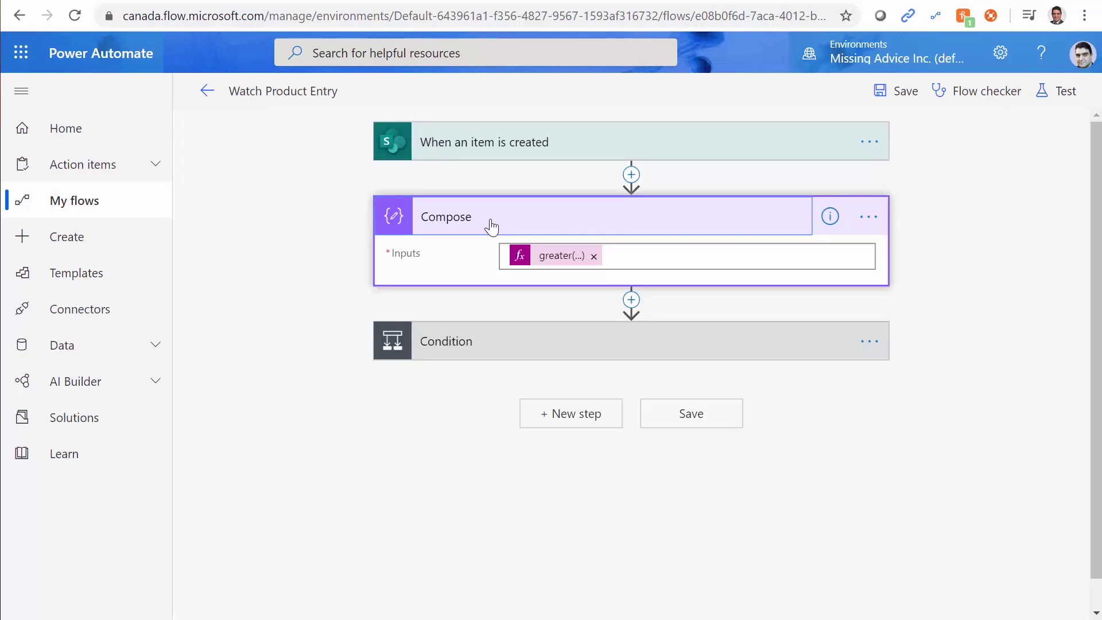
click(546, 265)
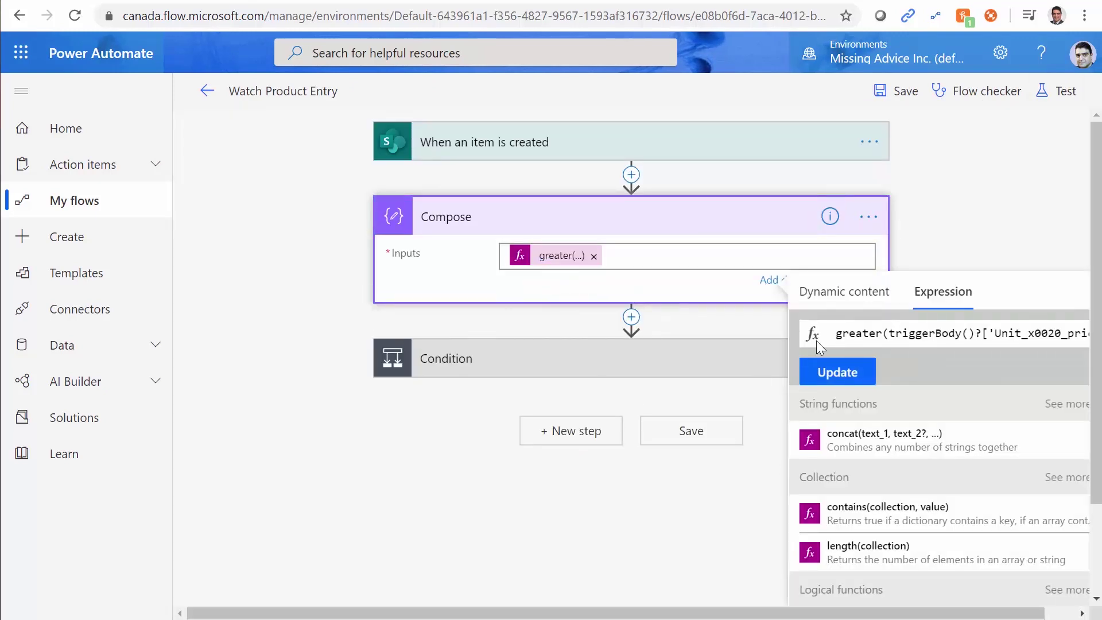
key(ctrl+a)
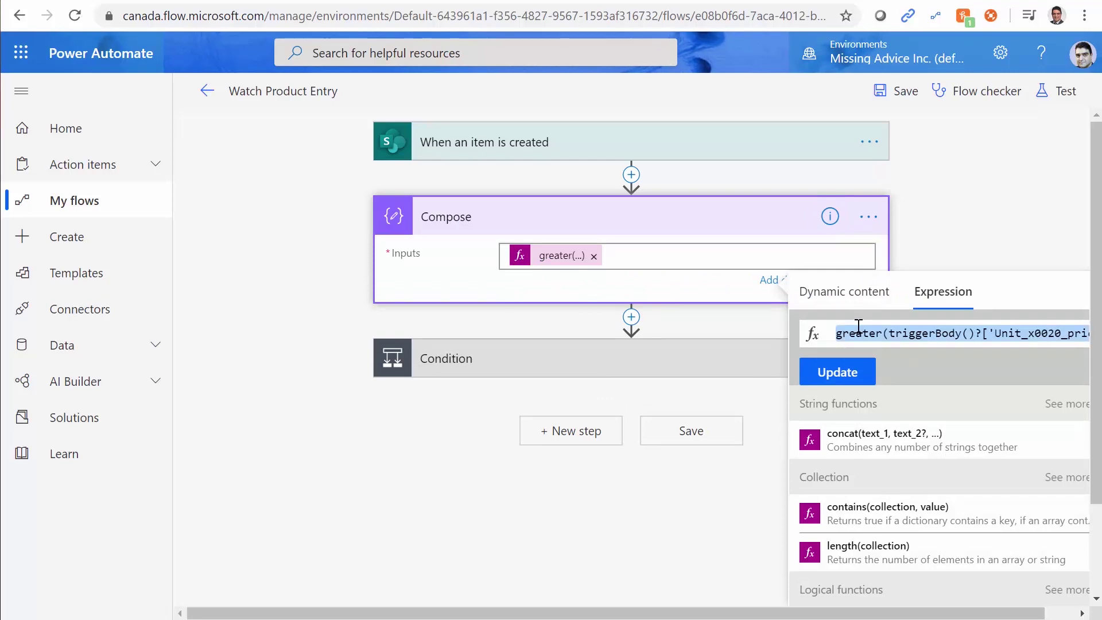
click(709, 147)
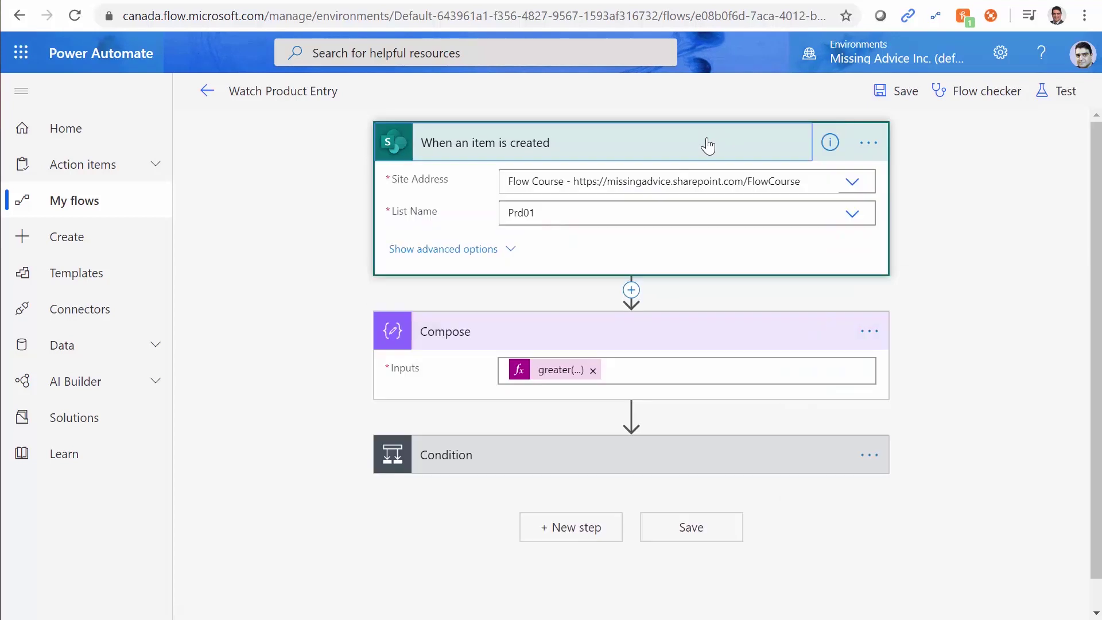
click(669, 144)
click(556, 256)
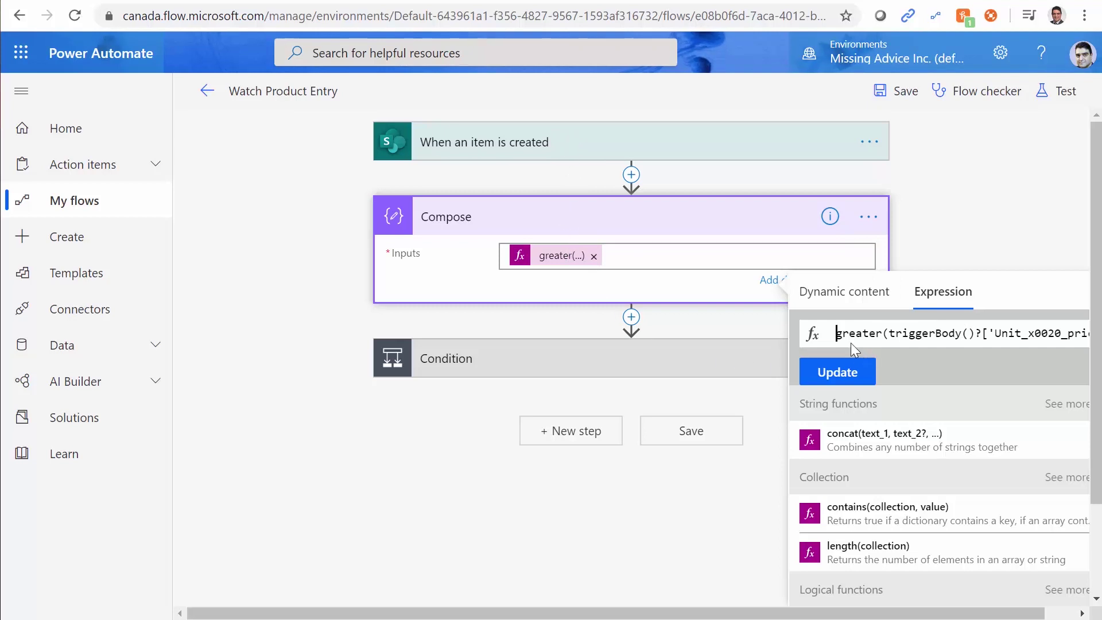
click(868, 217)
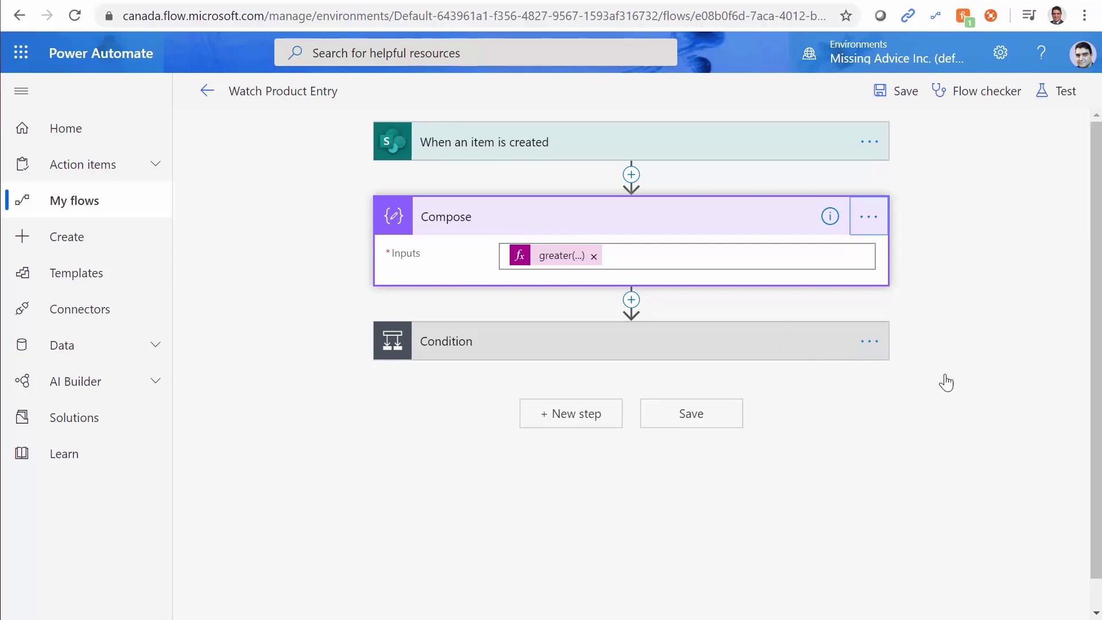
click(945, 378)
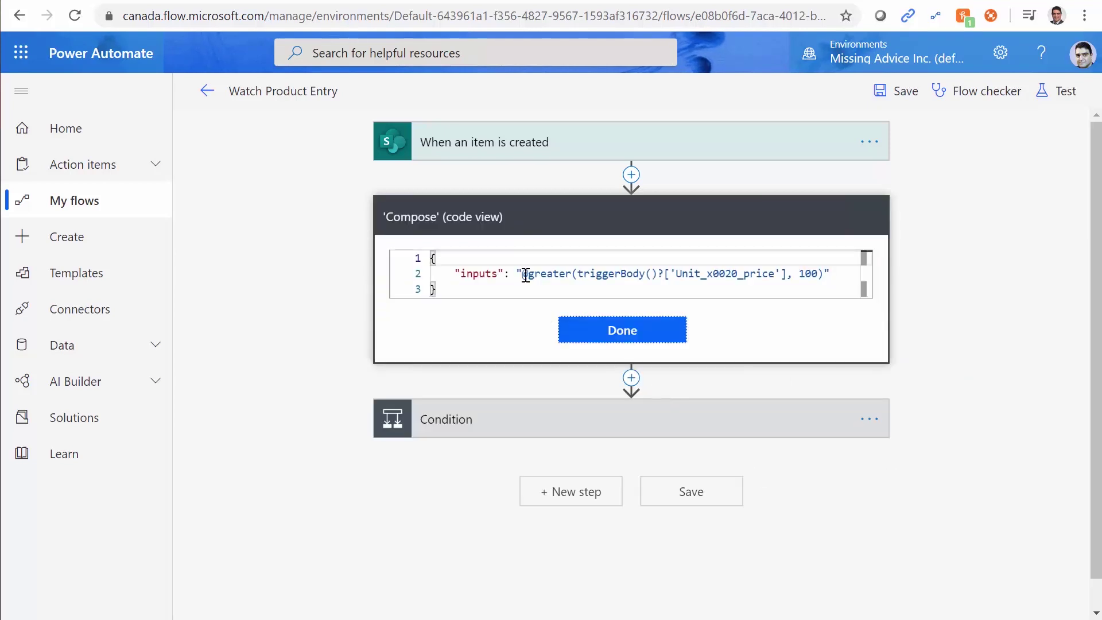
drag(524, 275, 825, 274)
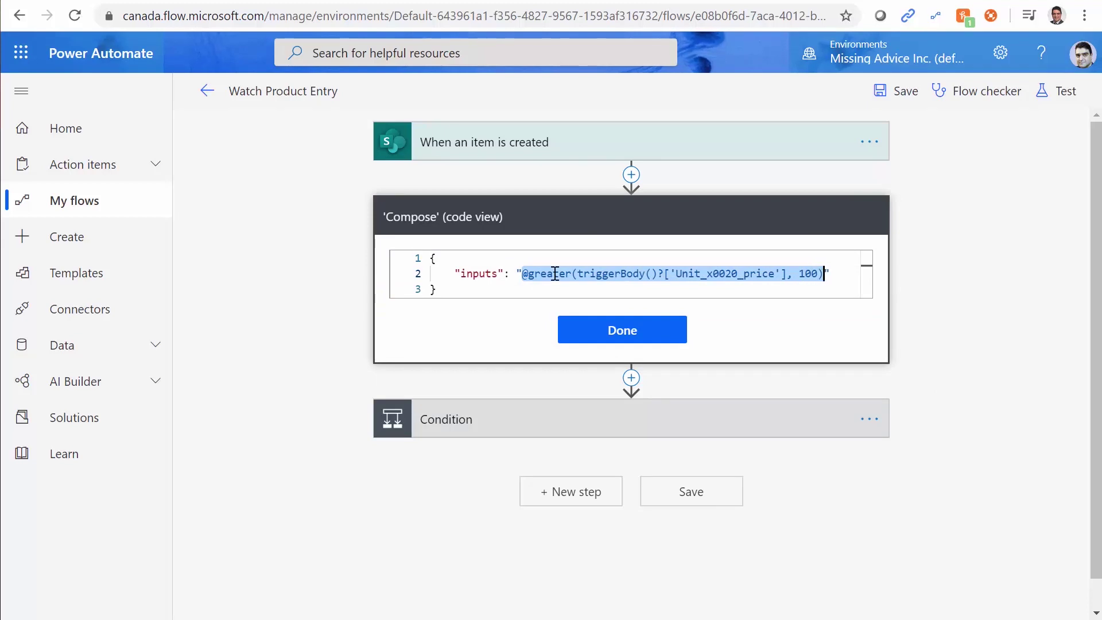
right_click(613, 274)
click(649, 319)
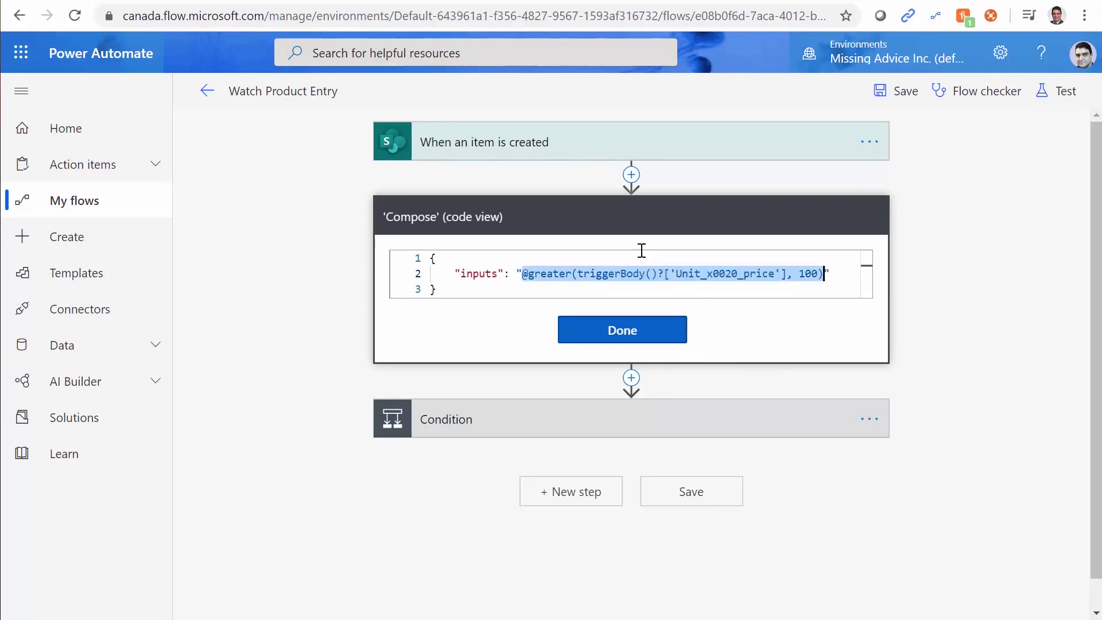
click(563, 152)
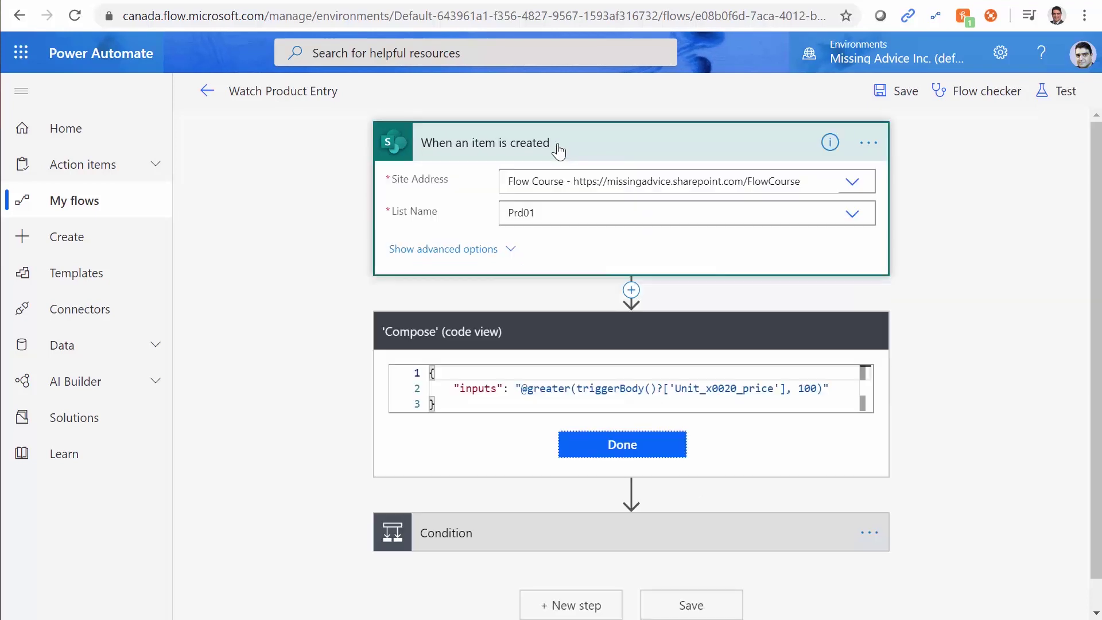
click(869, 143)
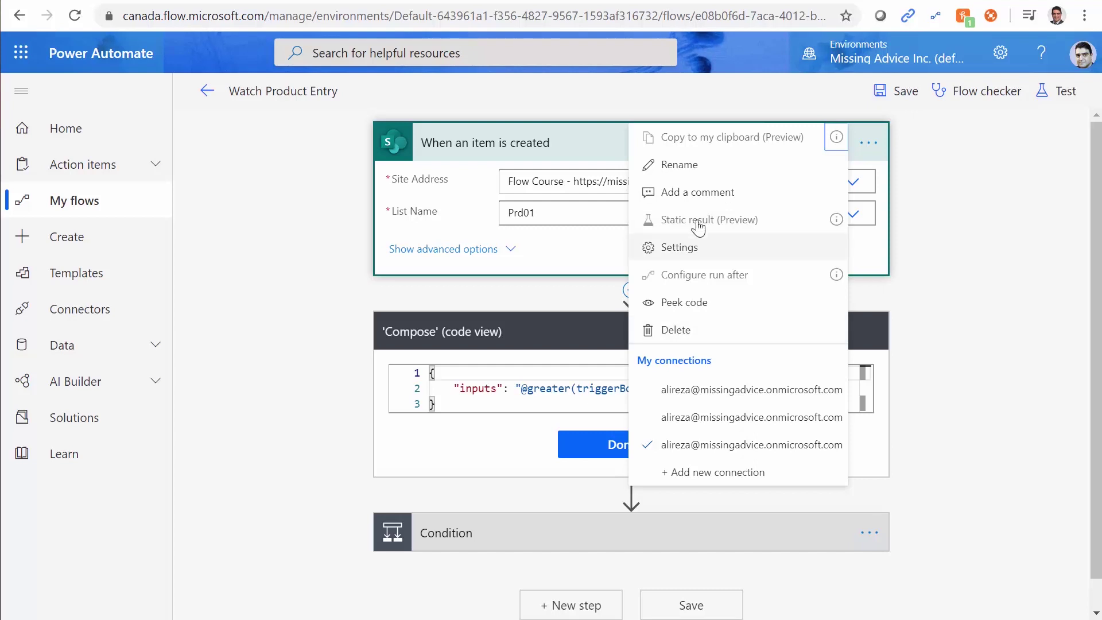
click(694, 247)
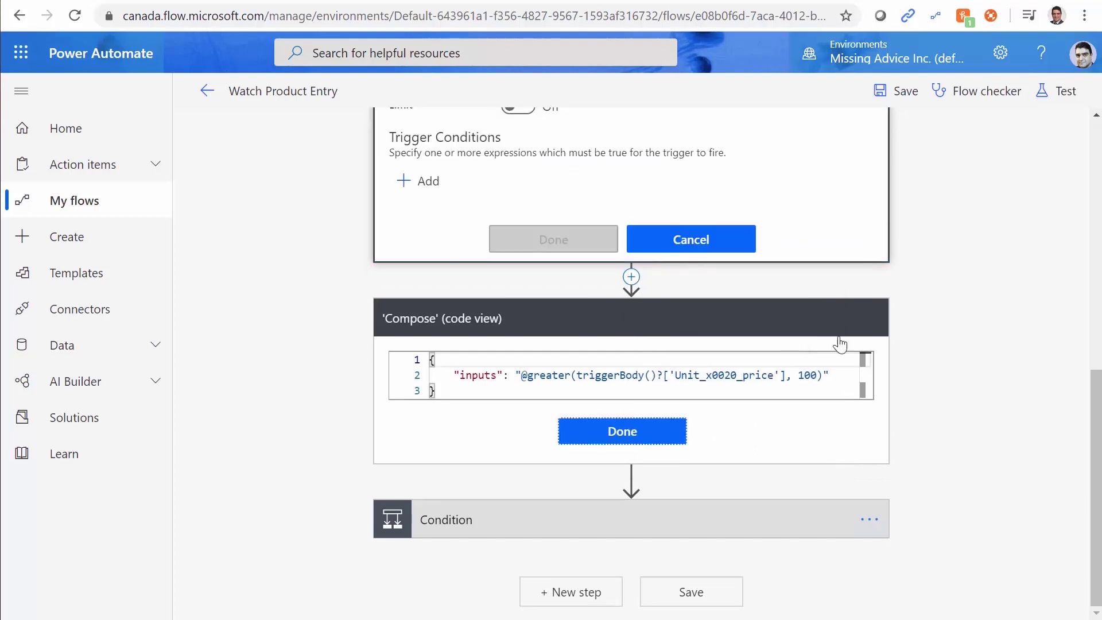
scroll(960, 374, up, 10)
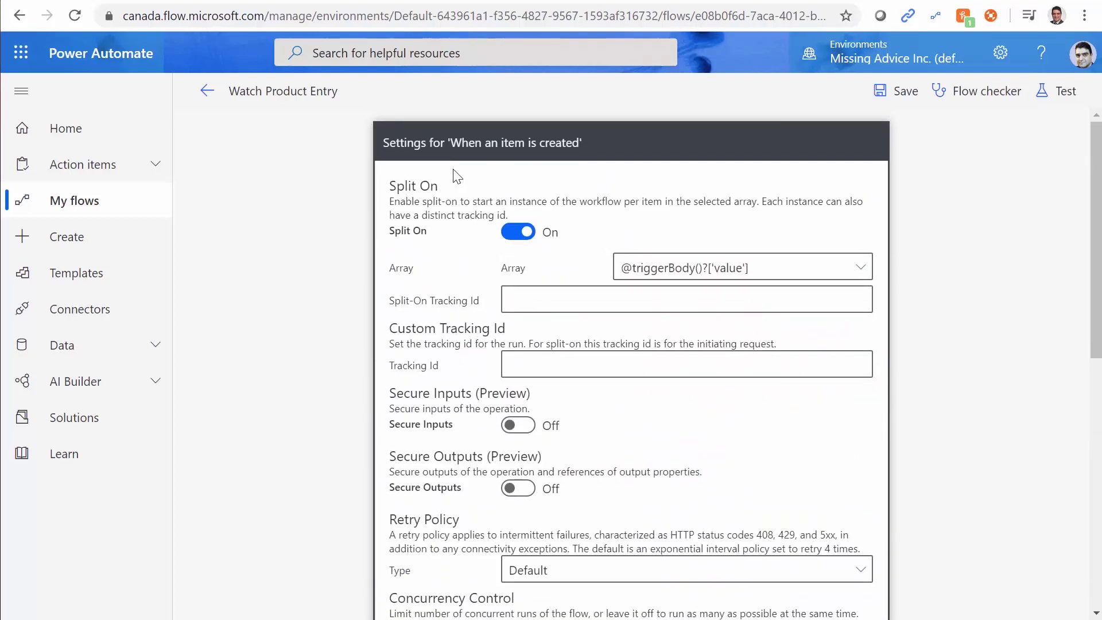
scroll(592, 329, down, 8)
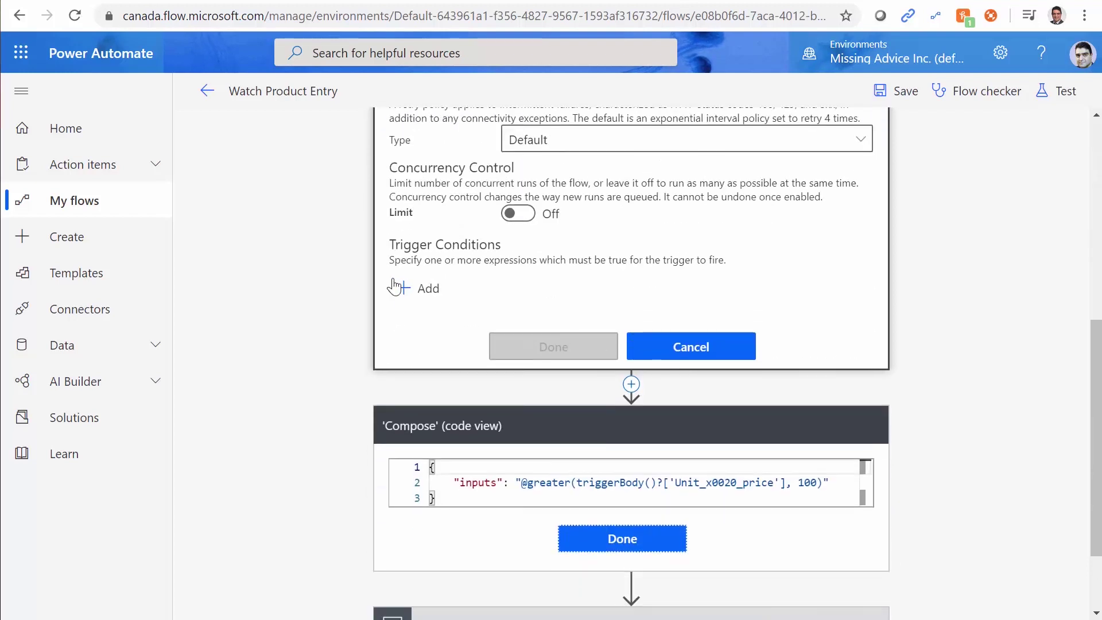
click(402, 289)
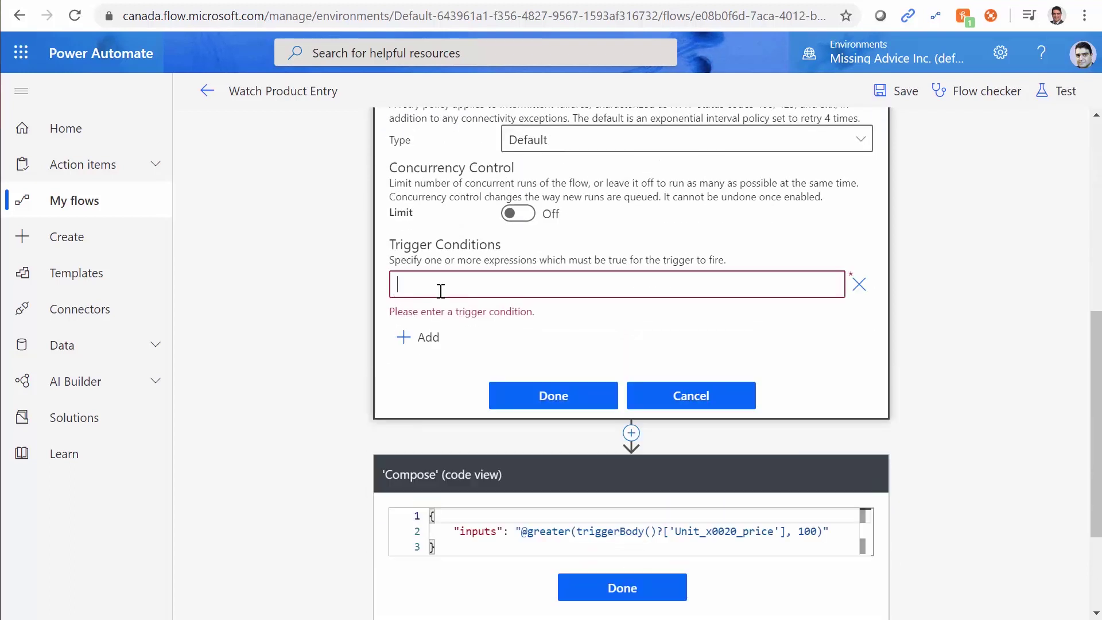
key(ctrl+v)
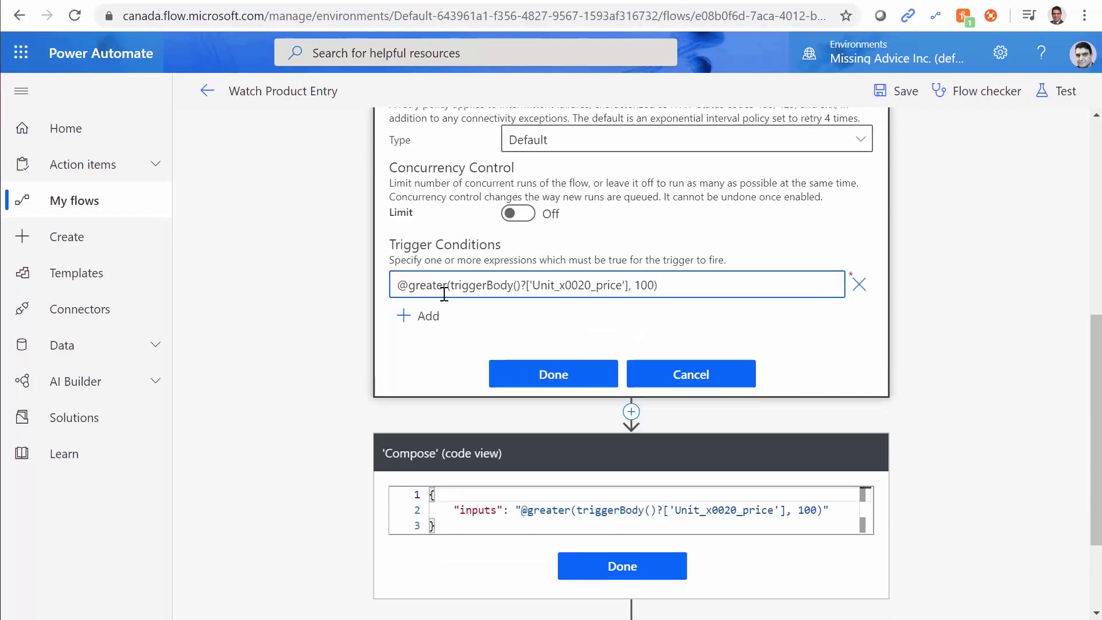
click(545, 374)
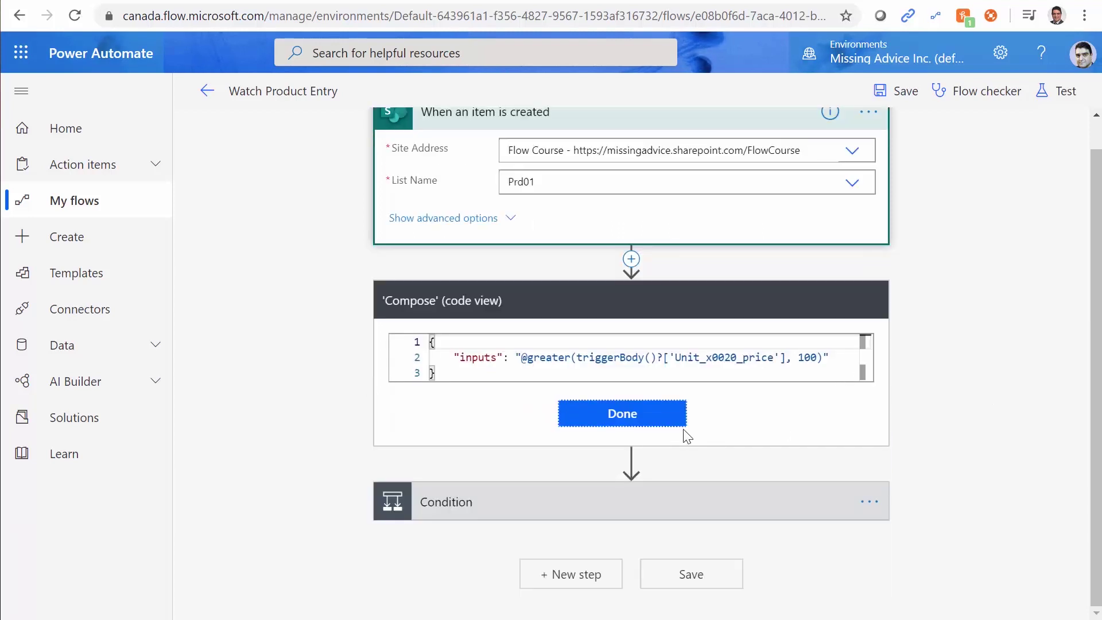
click(640, 416)
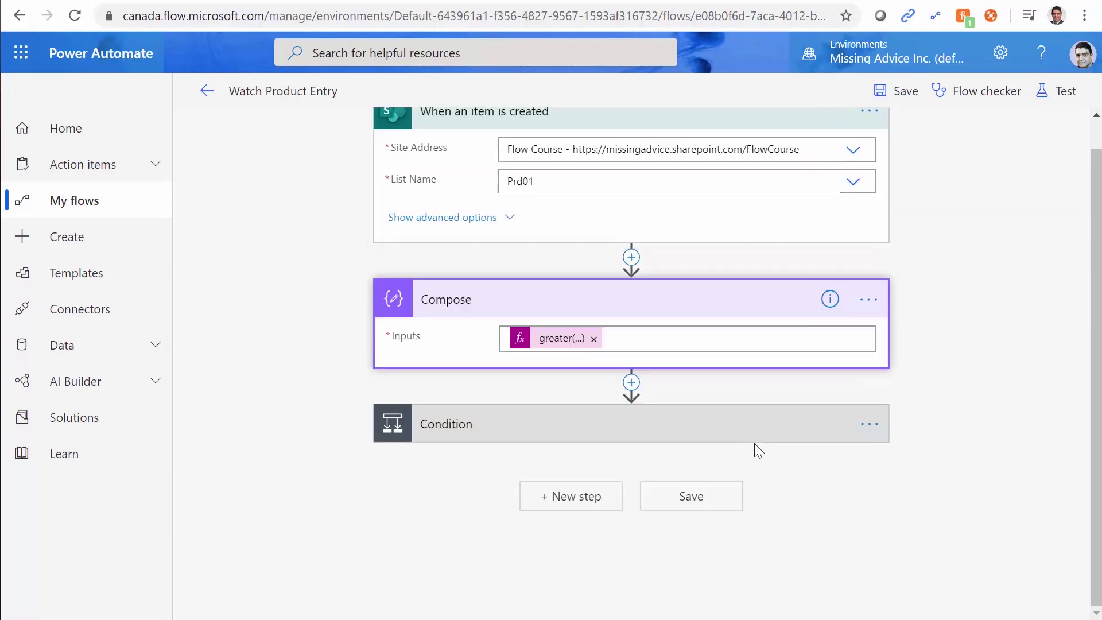
click(718, 499)
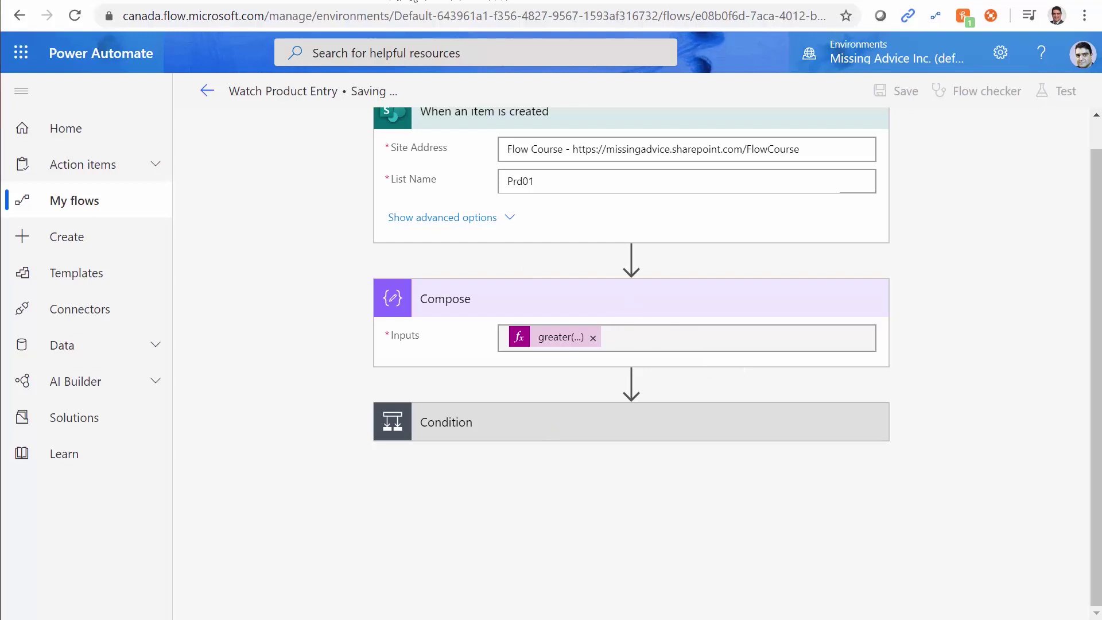
- Switch to the SharePoint Prd01 list and create an item titled "Test item cheap 02" with category Electronics and unit price 20
click(474, 1)
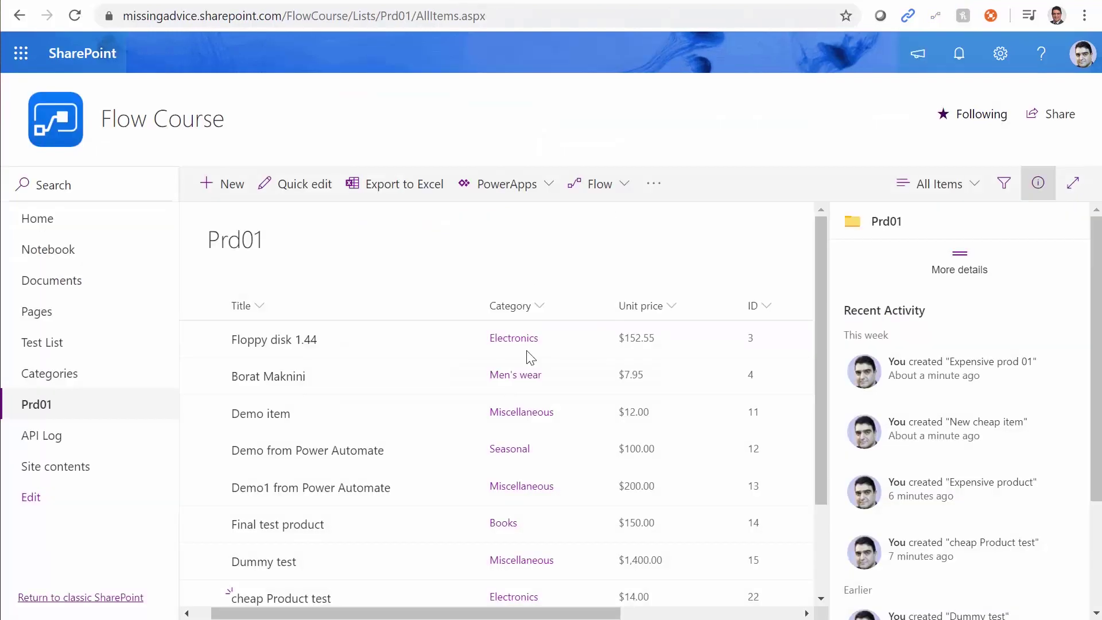
click(226, 194)
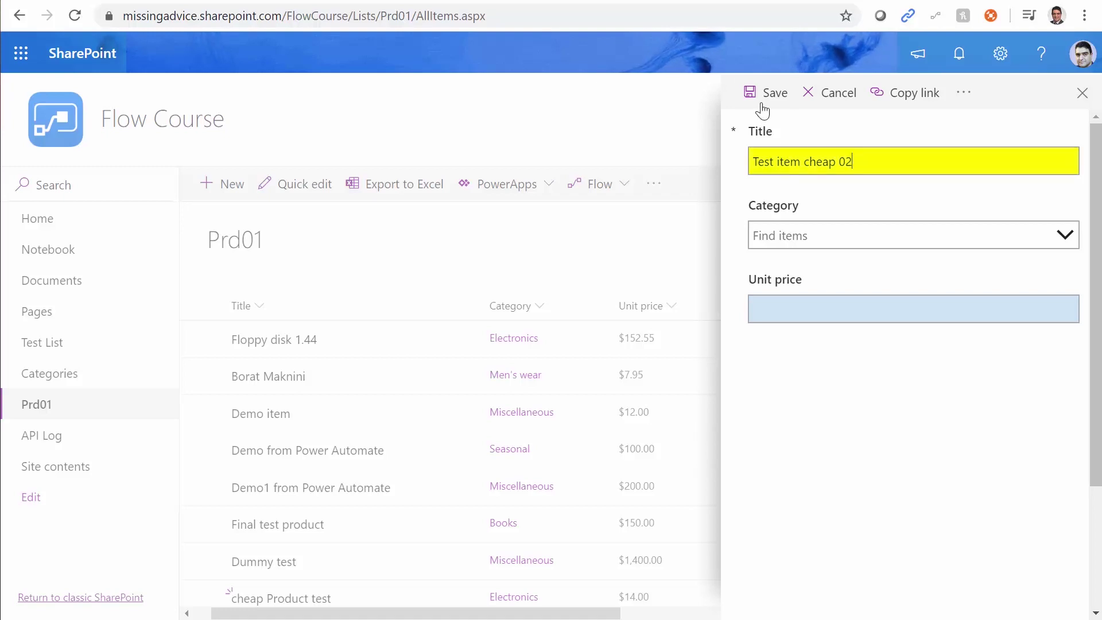
click(797, 245)
click(782, 315)
click(785, 305)
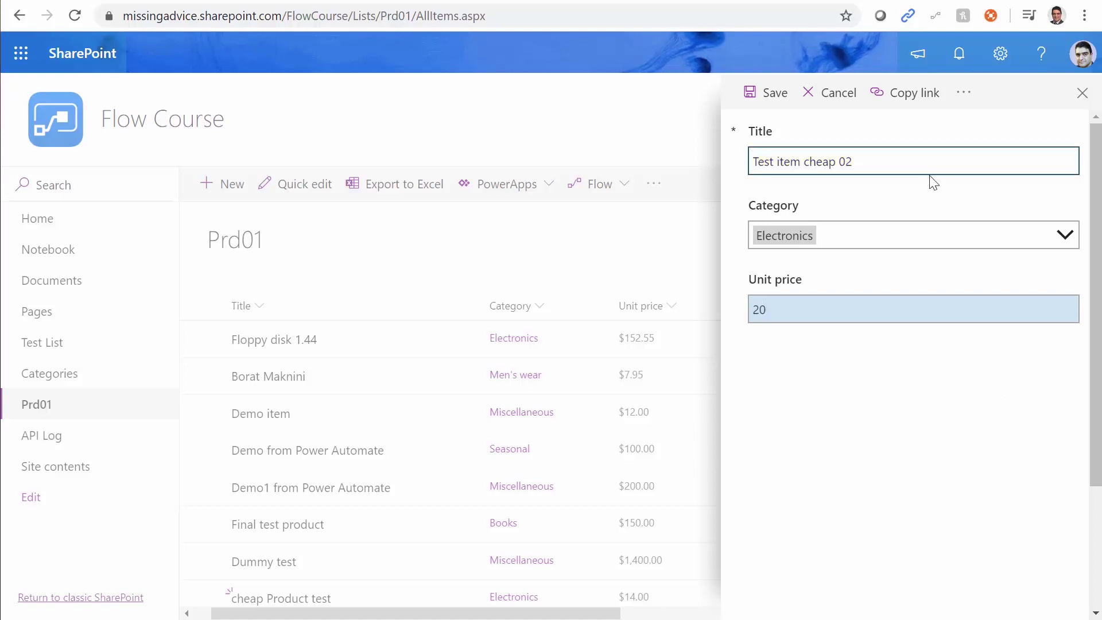
click(769, 95)
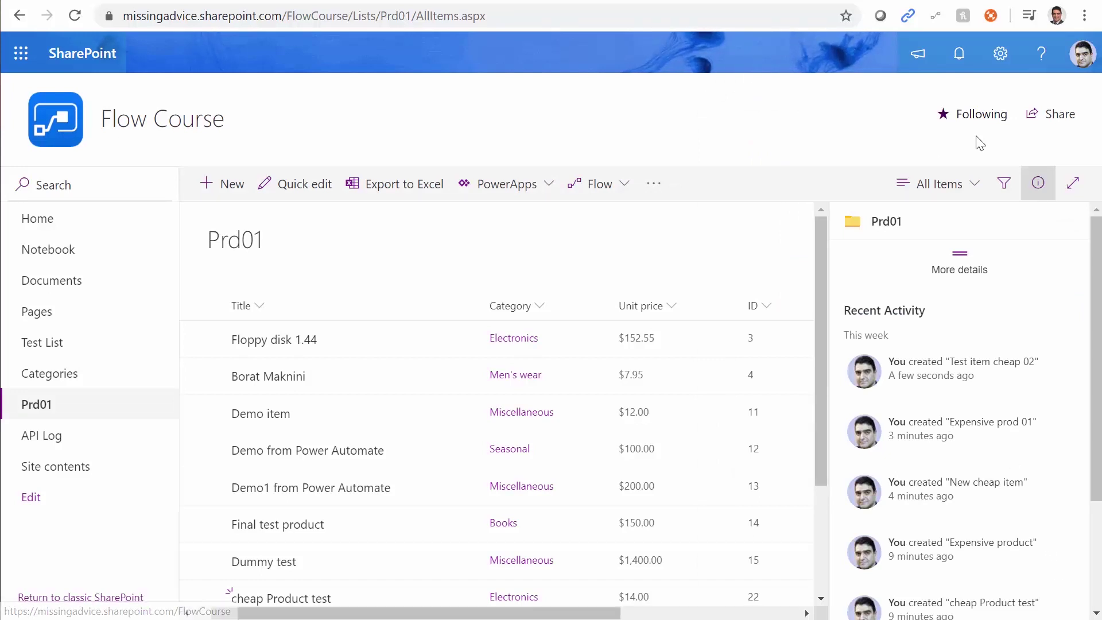
- Create a Prd01 item titled "Expensive item 02" with category Men's wear and unit price 150
click(216, 182)
click(777, 166)
text(Expensive item 02)
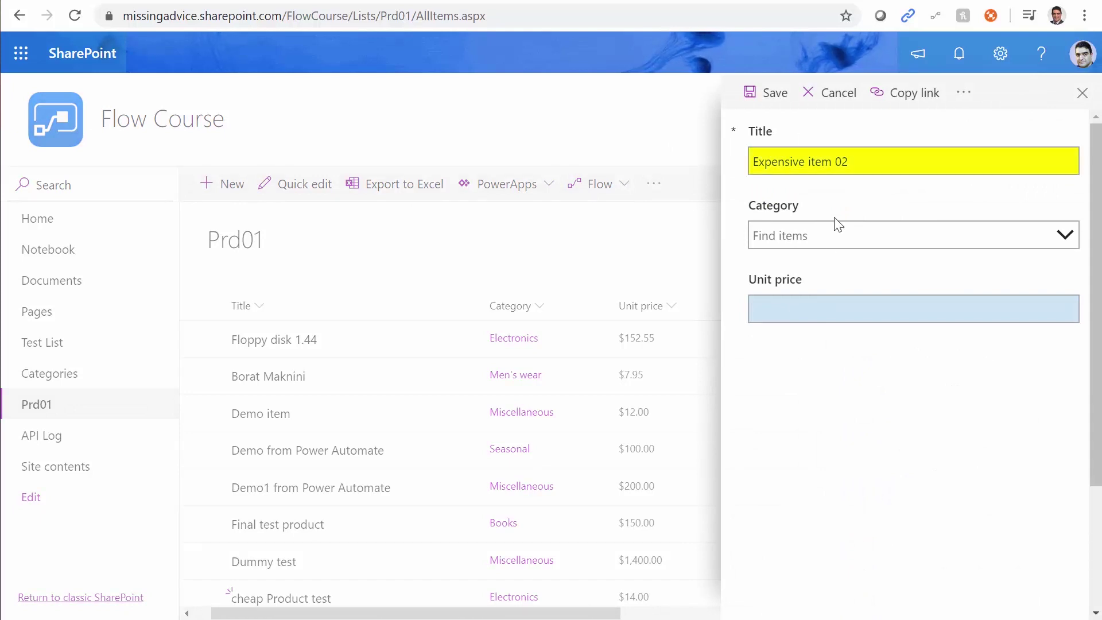
click(834, 230)
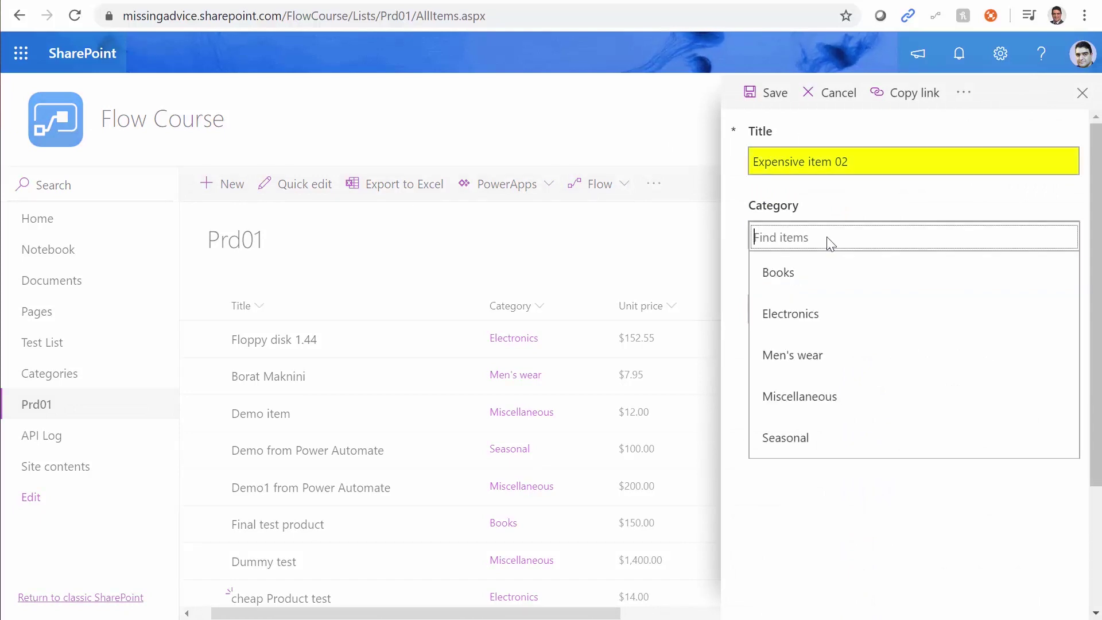
click(806, 356)
click(816, 308)
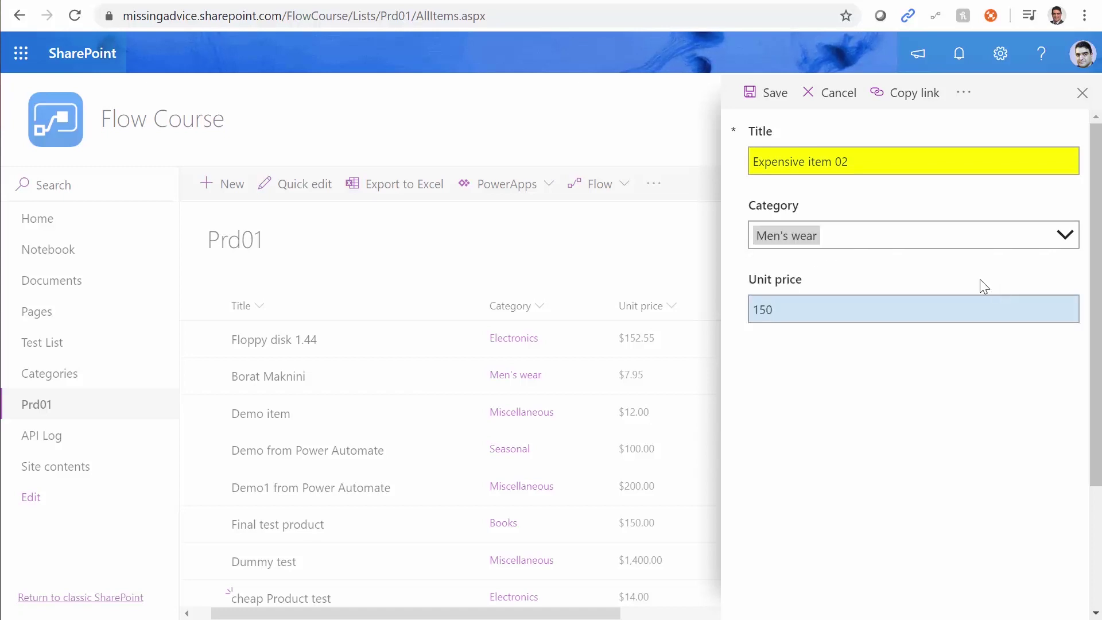
click(770, 93)
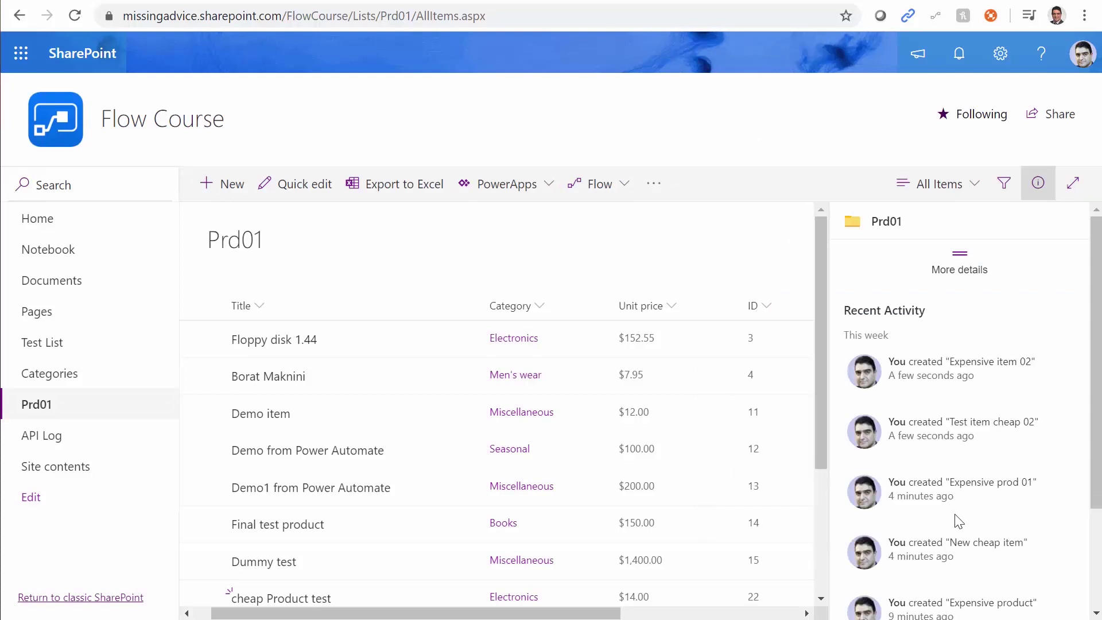
- Switch to Power Automate, save the Watch Product Entry flow, and return to the list of flows
click(122, 1)
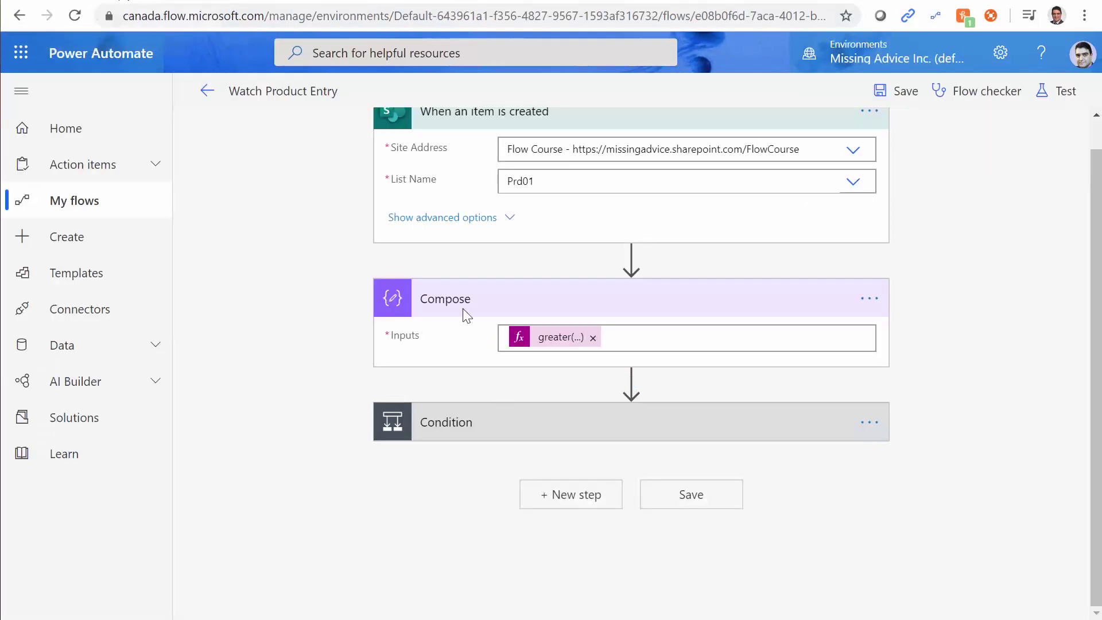
click(680, 507)
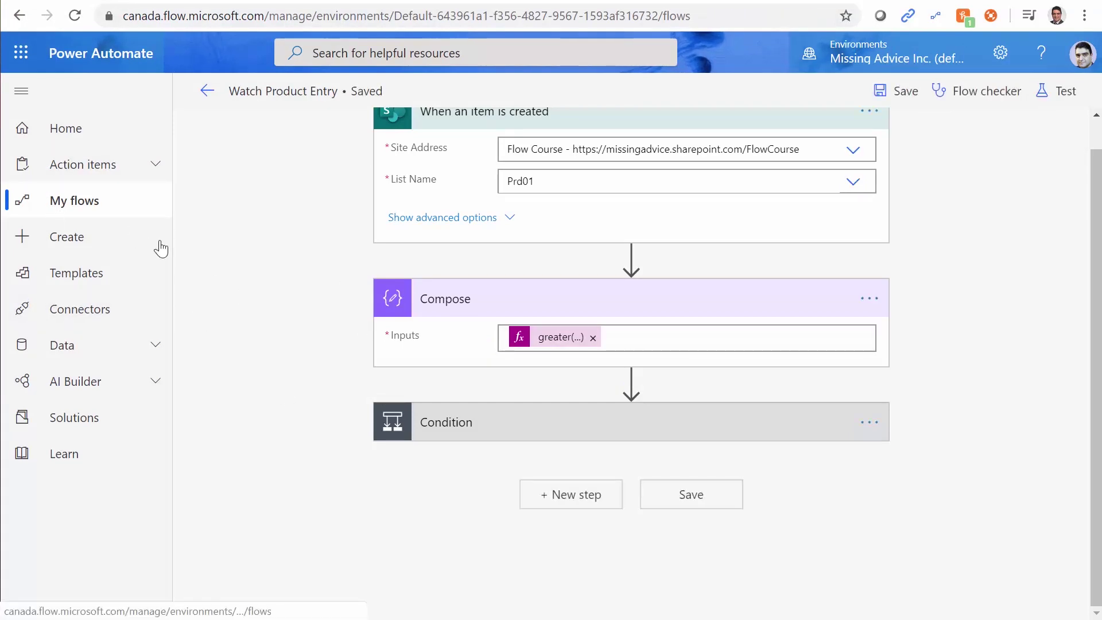
click(54, 210)
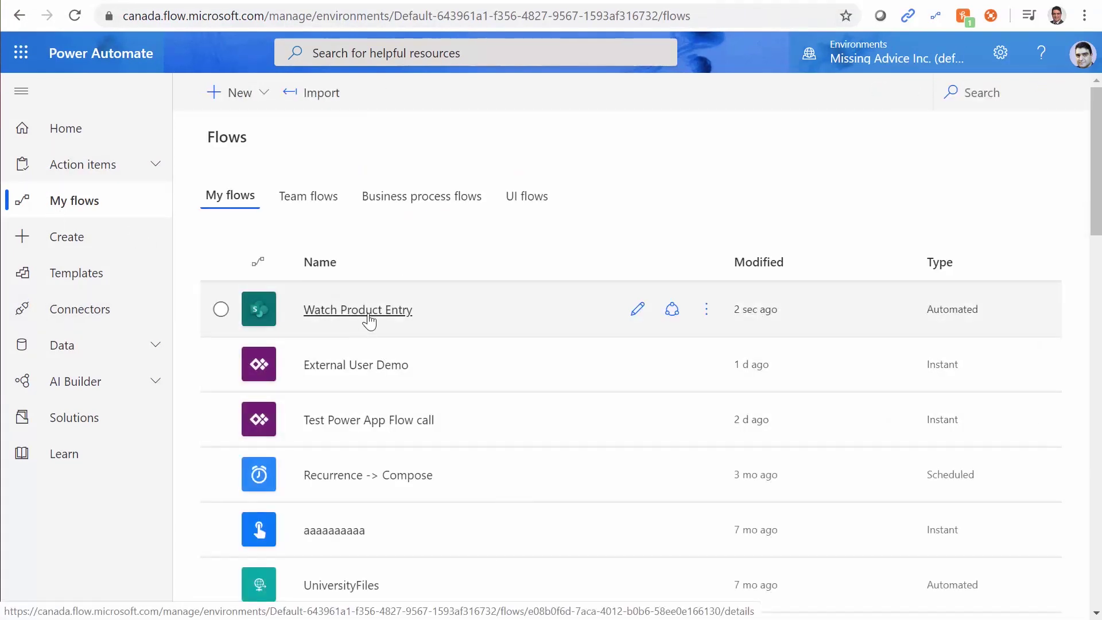
- Open the most recent run of the Watch Product Entry flow and examine the Compose action's inputs and outputs
click(364, 312)
scroll(398, 448, down, 4)
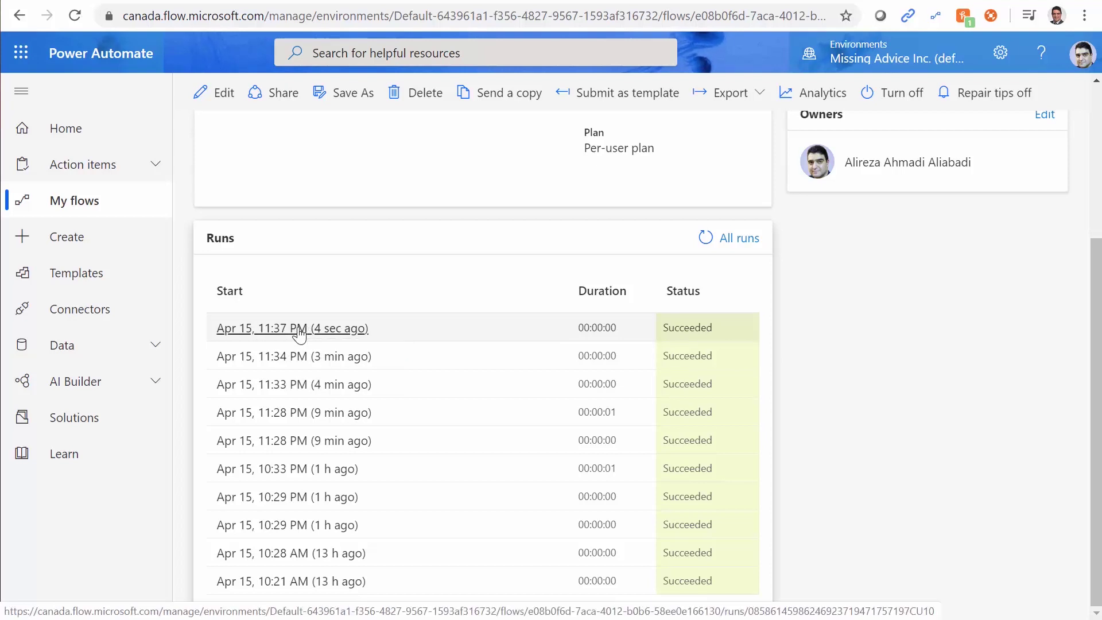
click(307, 332)
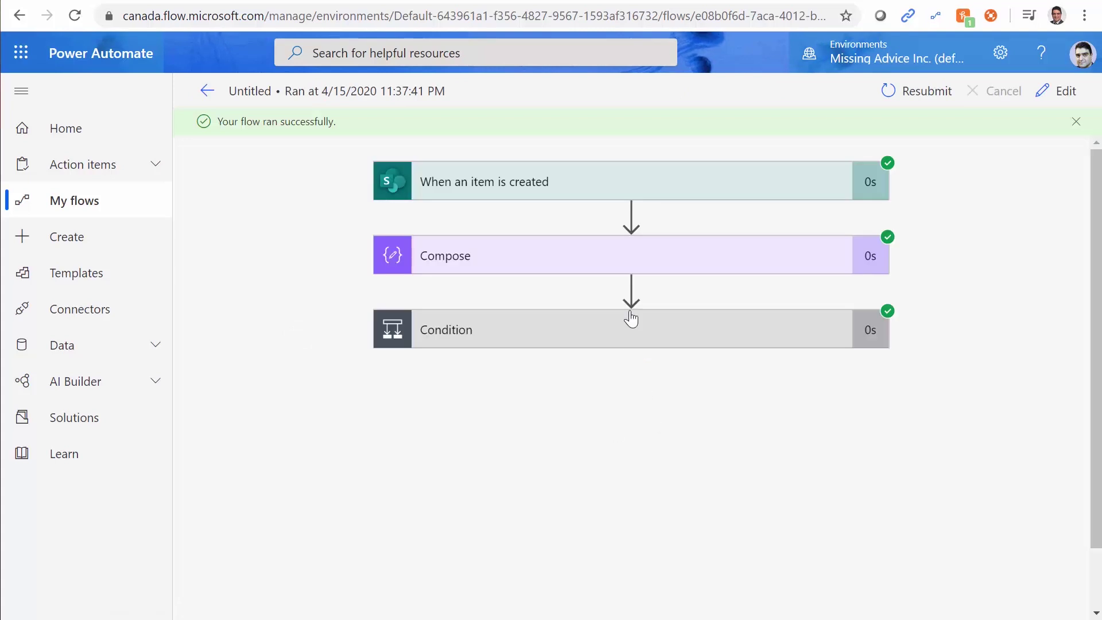
click(647, 252)
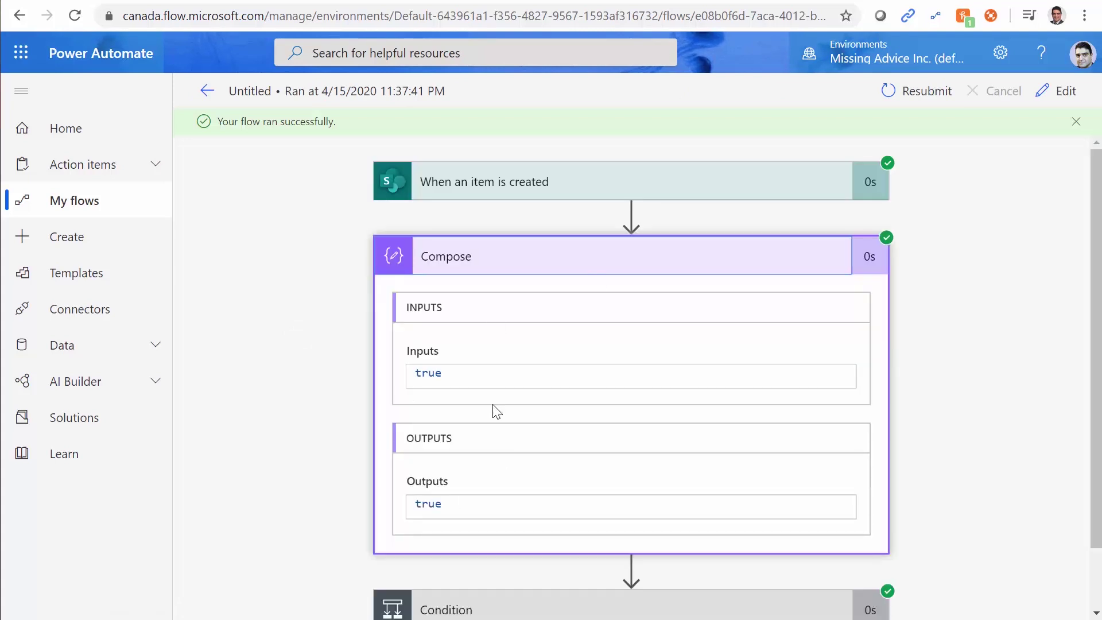
- Open Watch Product Entry for editing, review the trigger condition in the settings of "When an item is created", and leave the settings without changes
click(81, 211)
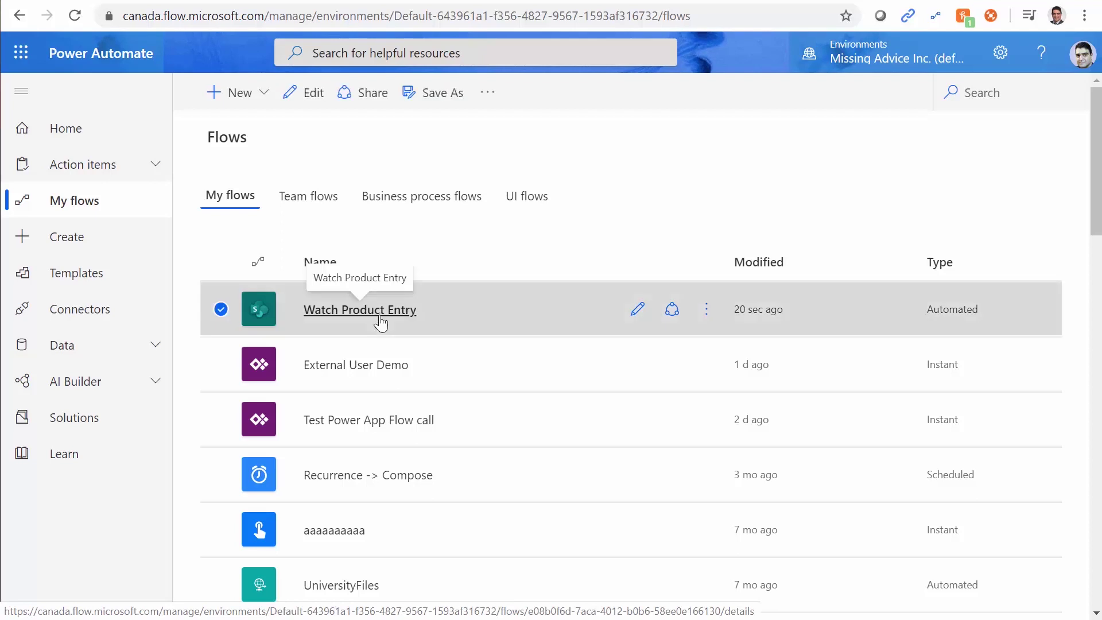
click(381, 310)
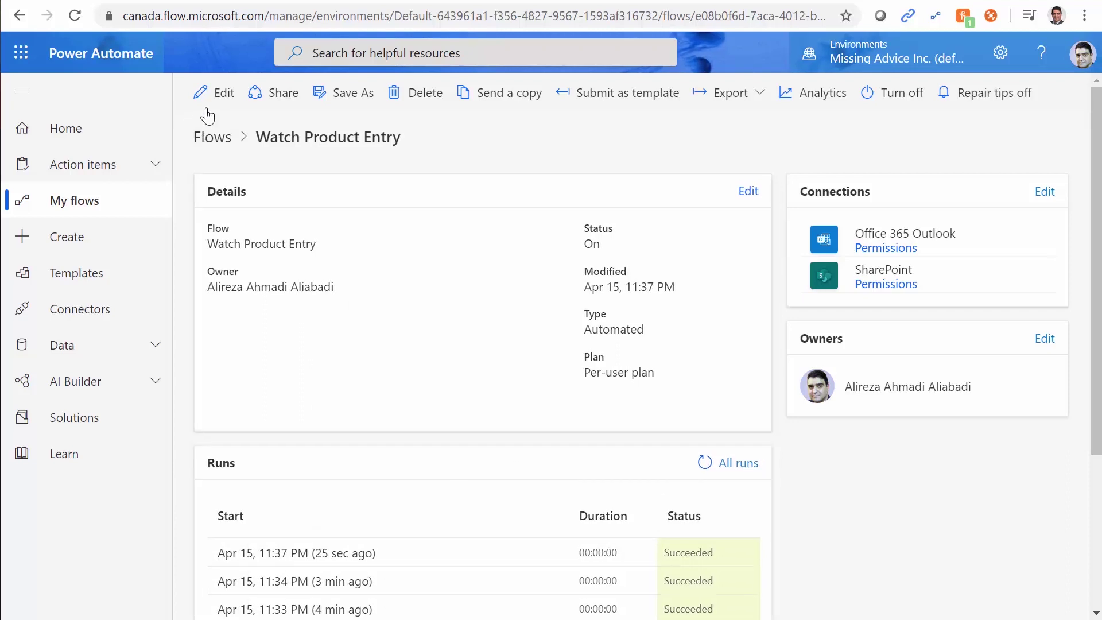
click(214, 93)
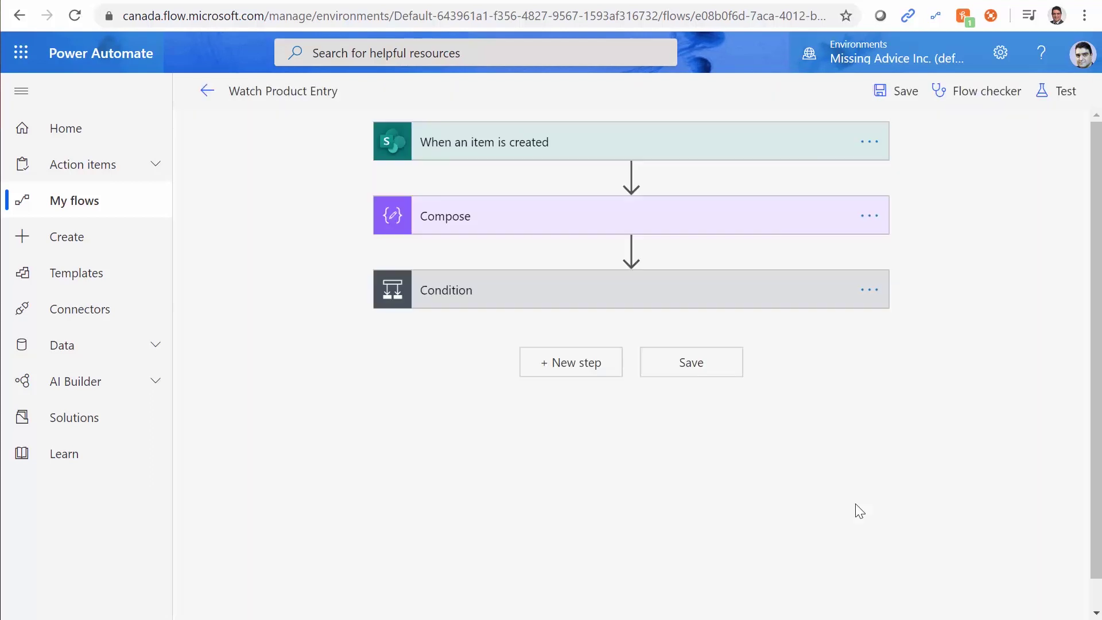
click(551, 151)
click(868, 144)
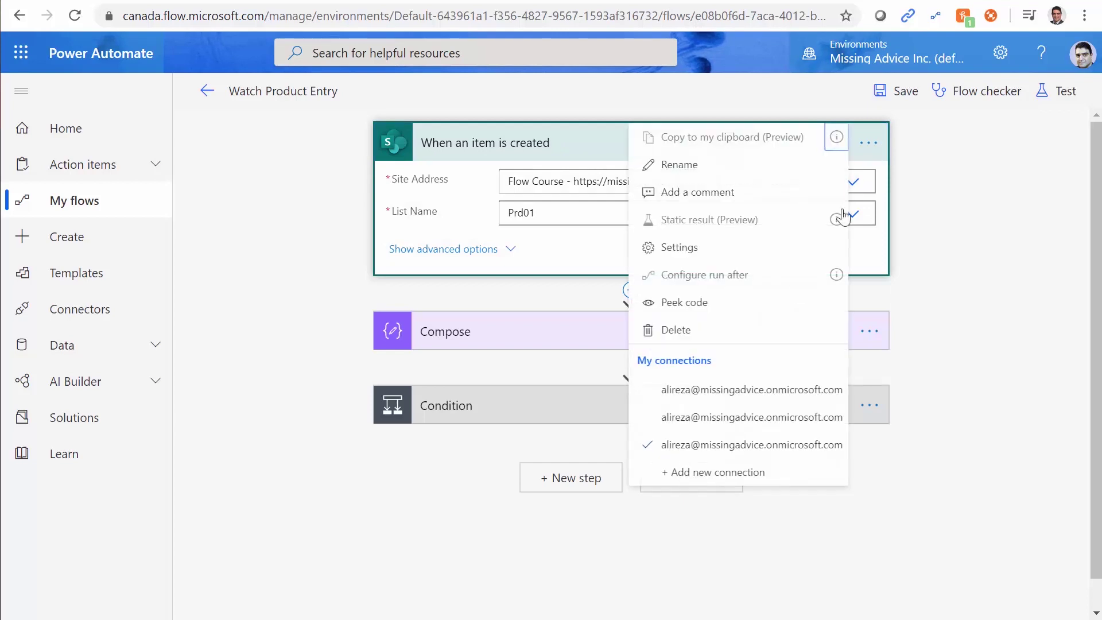
click(683, 246)
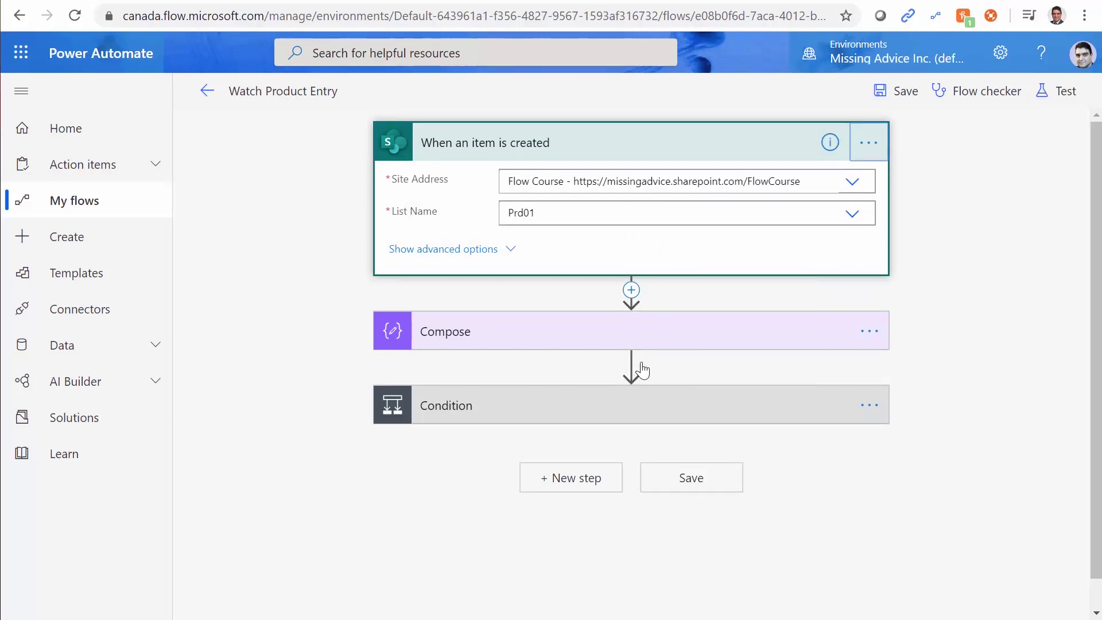
scroll(883, 477, down, 8)
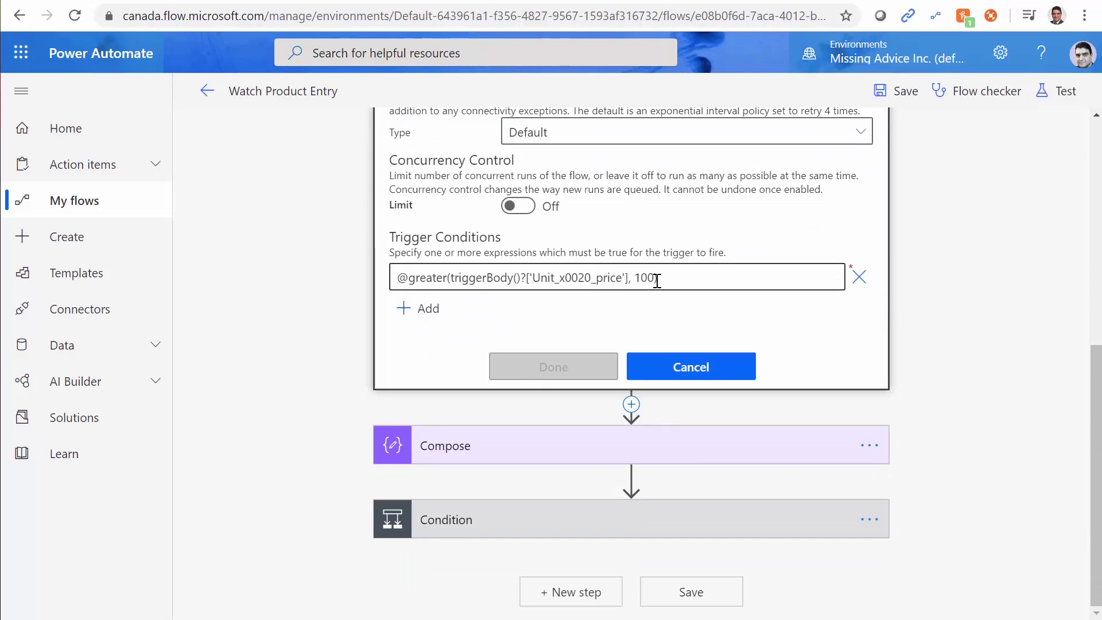
click(692, 374)
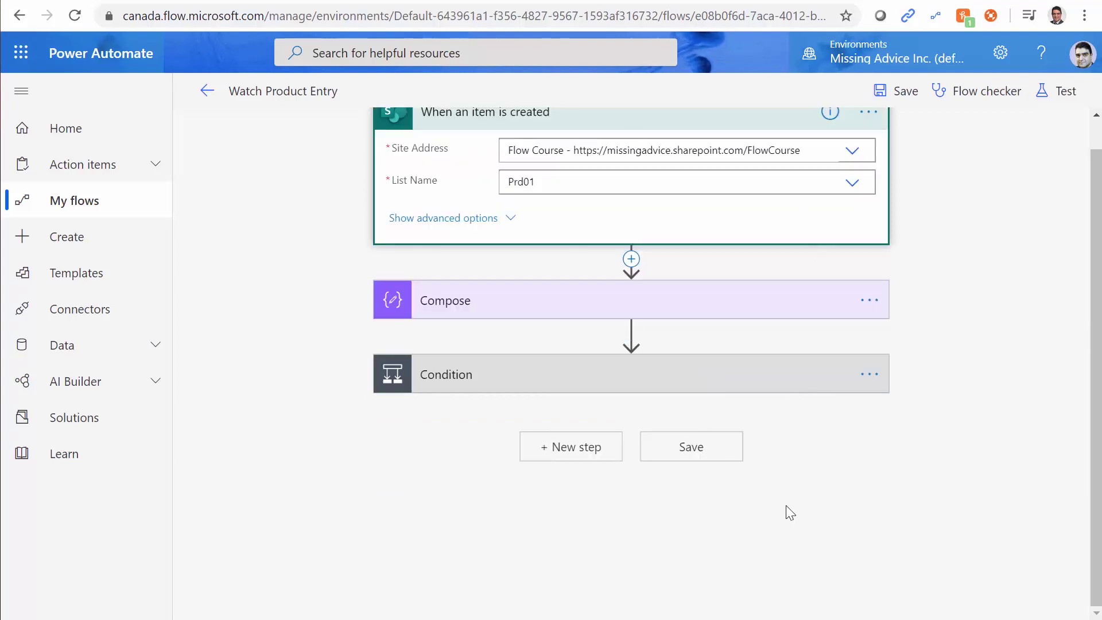
- Delete the Compose action from the flow
scroll(804, 500, up, 1)
click(868, 330)
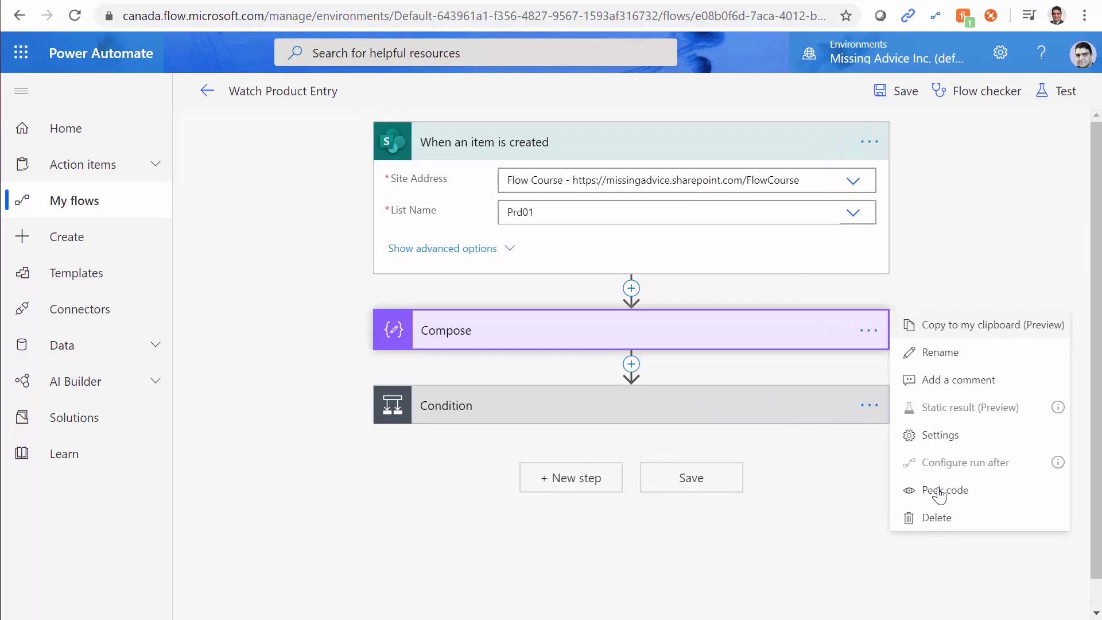
click(940, 519)
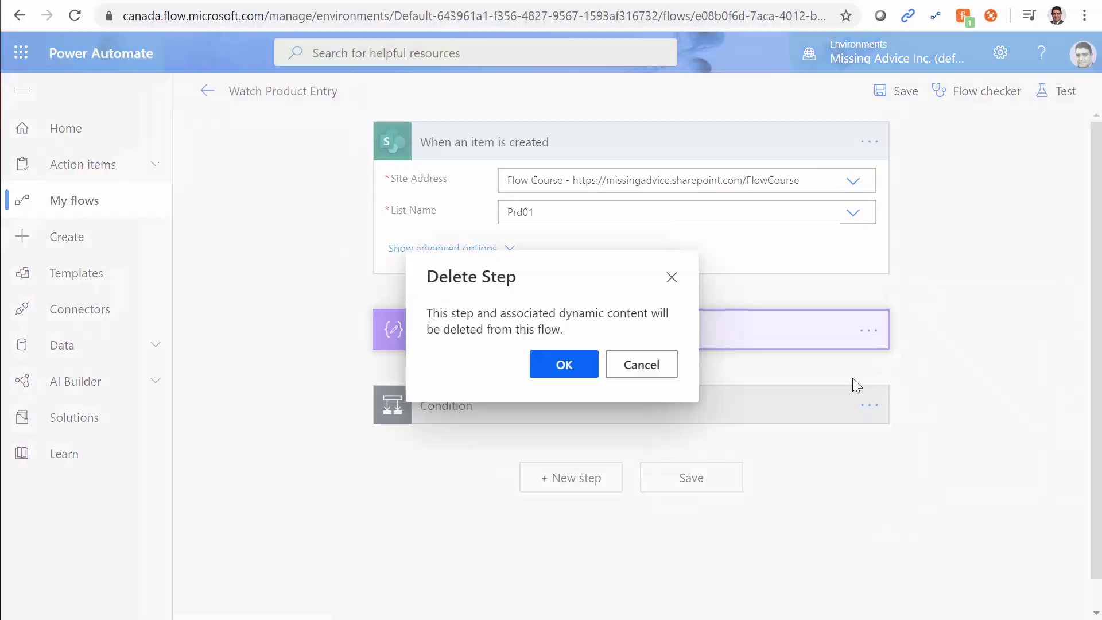
click(575, 381)
- Move "Send an email (V2)" from the If yes branch to directly below the trigger, delete the Condition, and save the flow
click(567, 341)
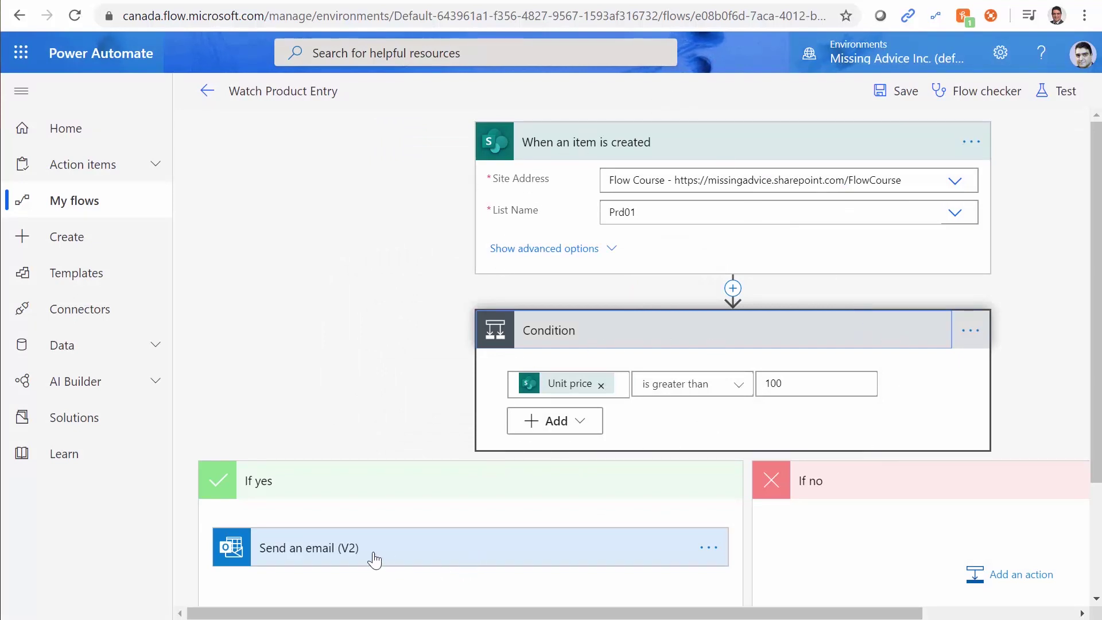
drag(347, 552, 730, 284)
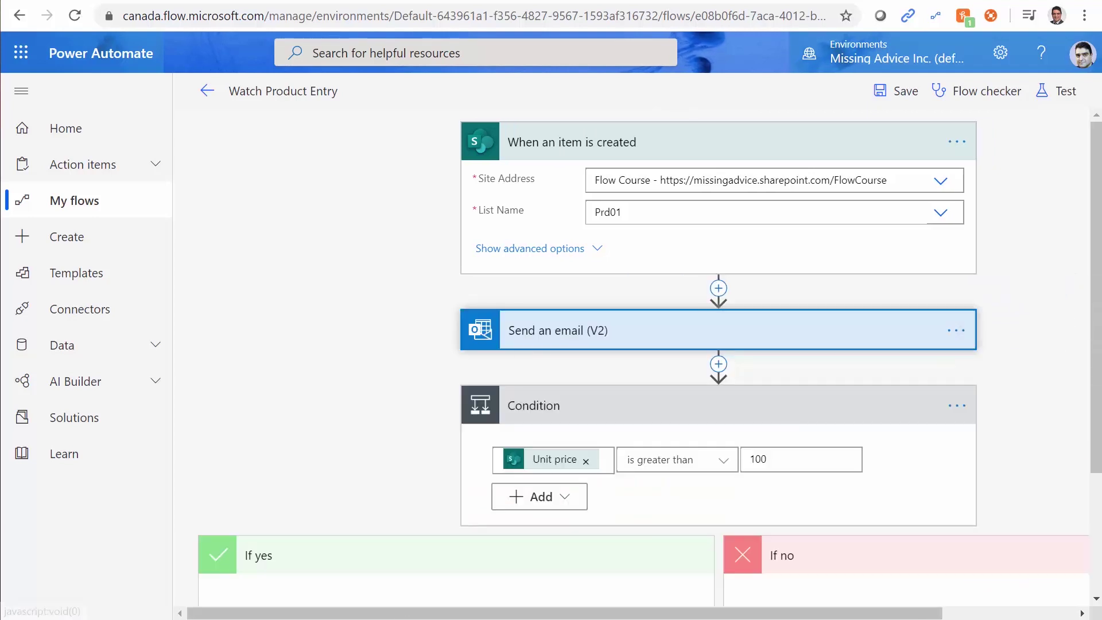
click(959, 406)
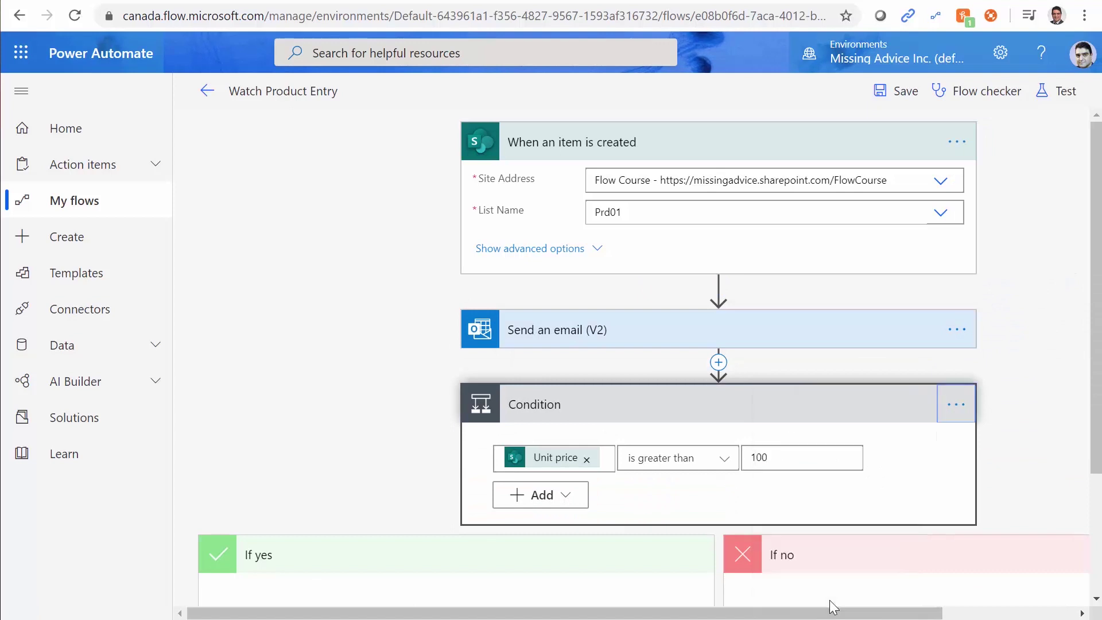
click(802, 592)
click(566, 365)
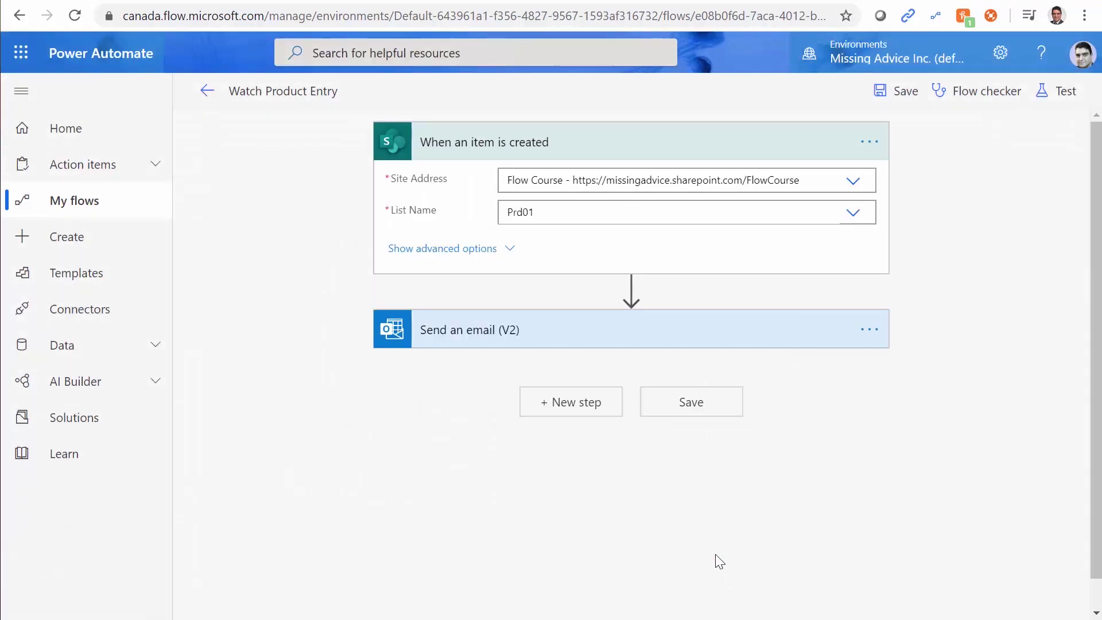
click(706, 410)
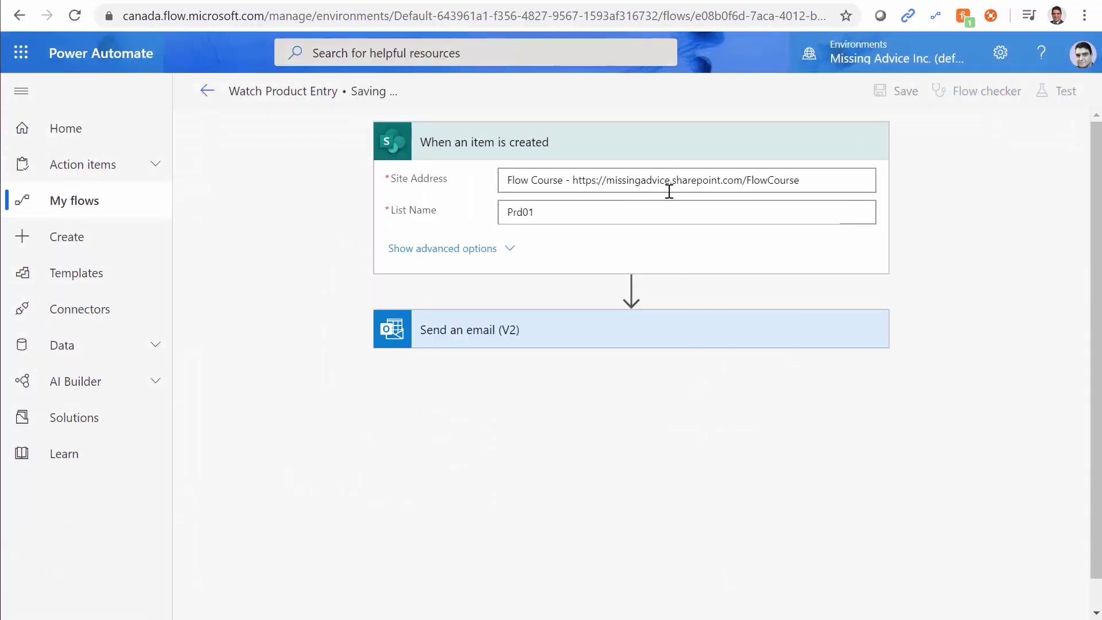